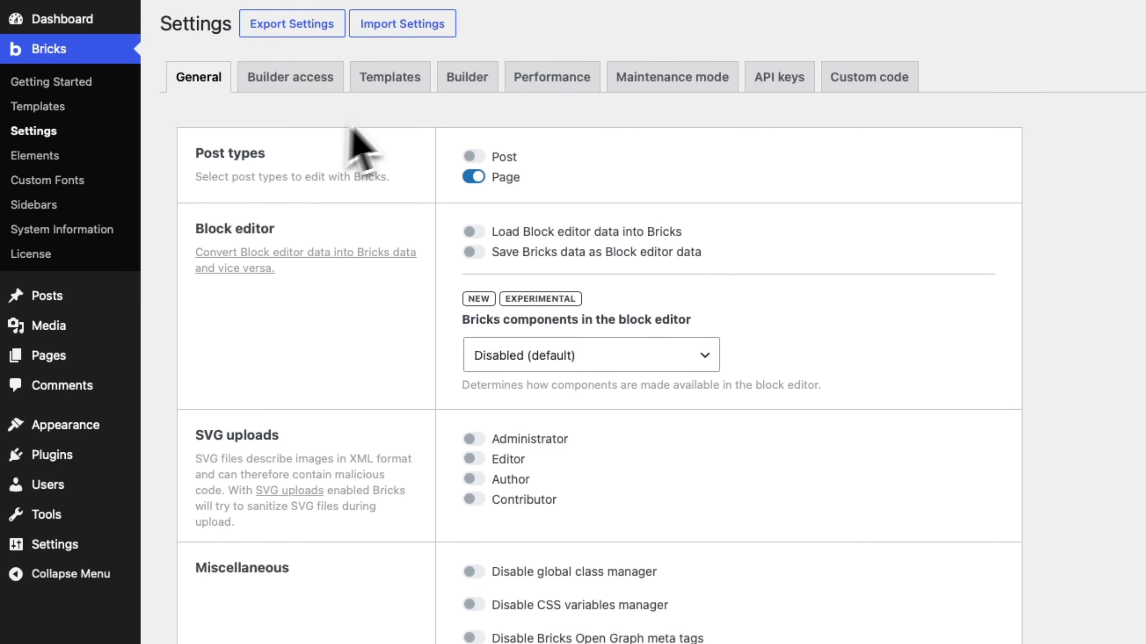
Step: Enable Import pasted images/SVGs in the Bricks builder settings and save the settings
left_click(468, 77)
scroll(473, 83, "down", 10)
scroll(476, 84, "down", 3)
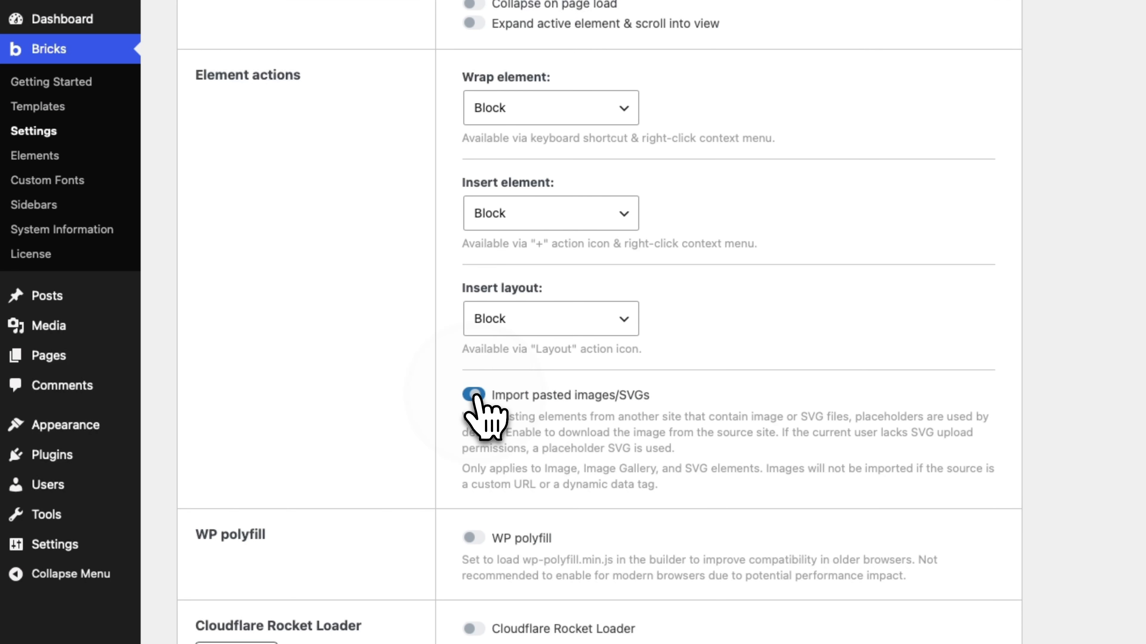
scroll(510, 406, "down", 15)
scroll(406, 474, "down", 5)
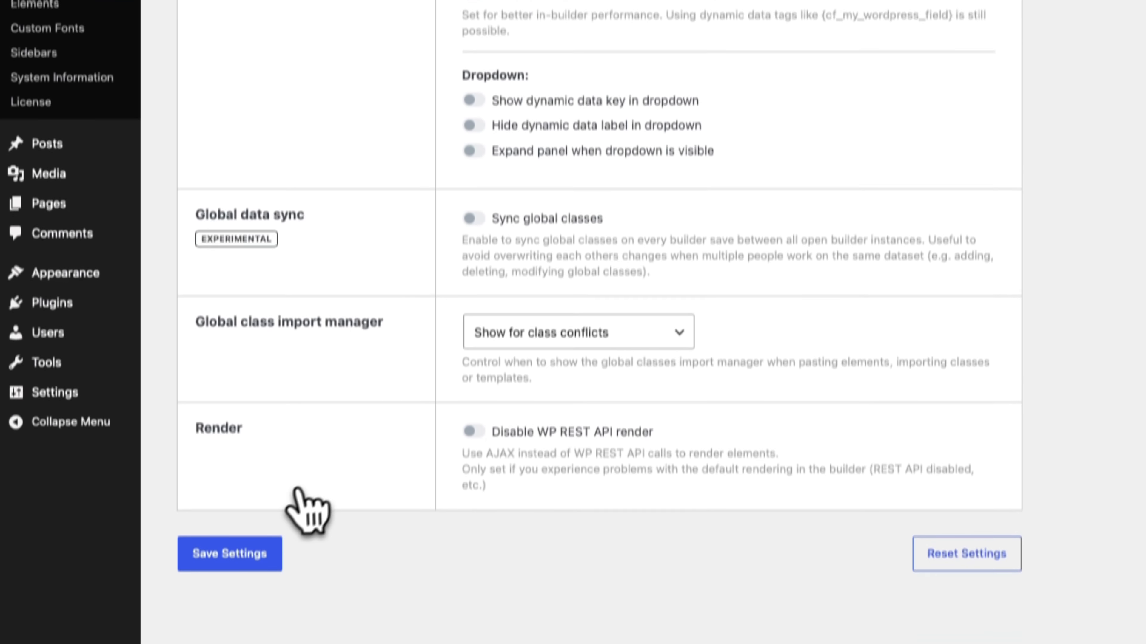
left_click(249, 518)
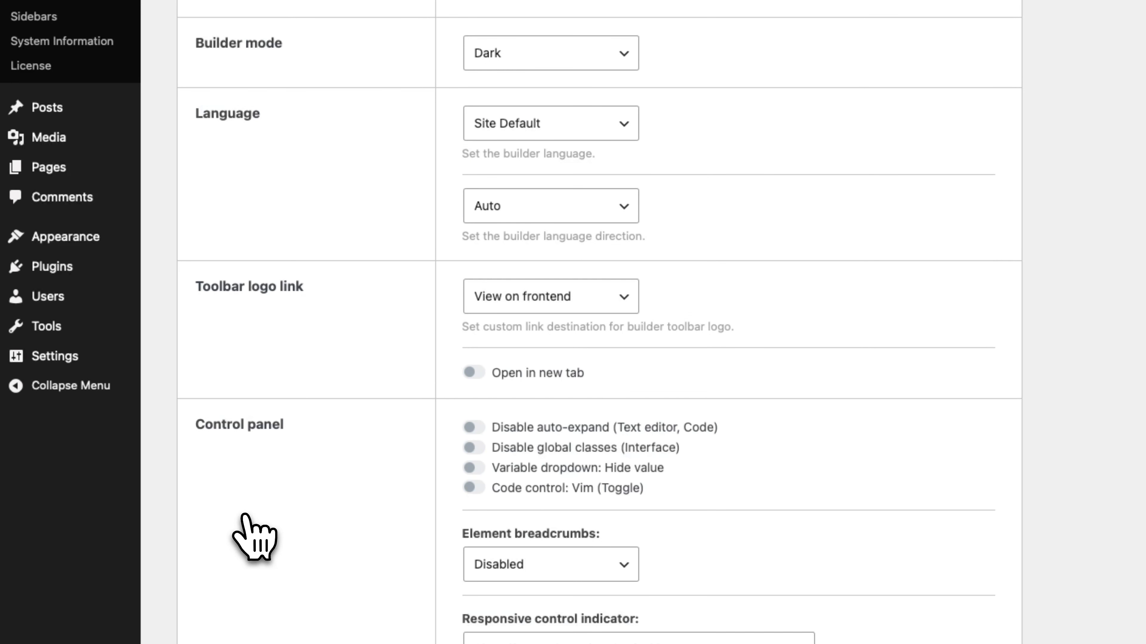
Step: Upload bricks-advanced-themer.zip as a new plugin, install it and activate it
mouse_move(68, 266)
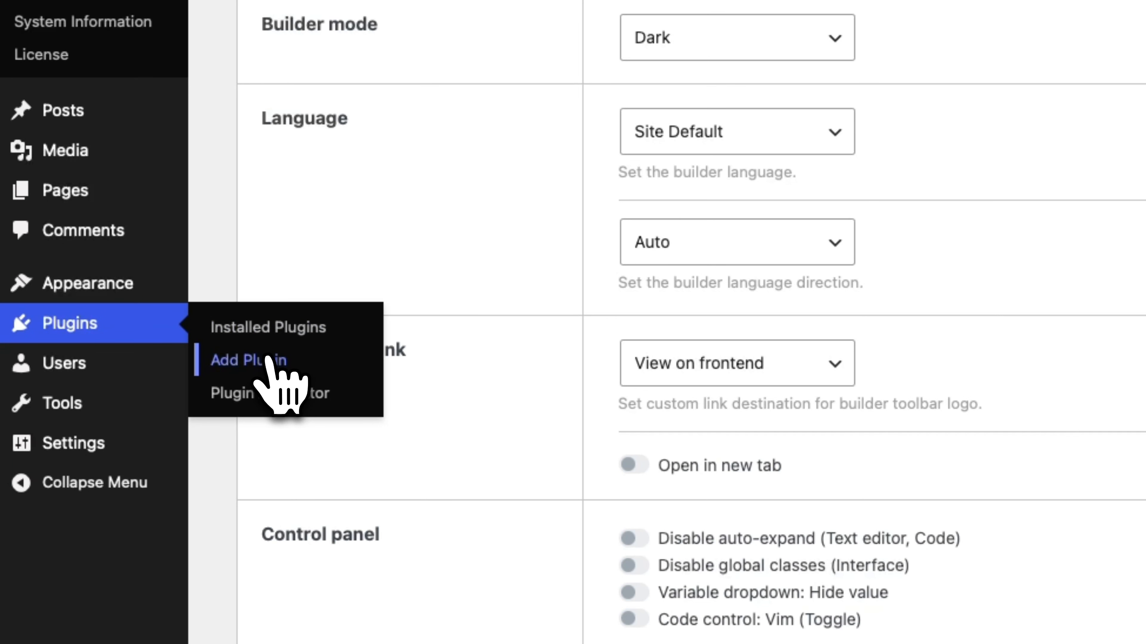
left_click(270, 359)
left_click(411, 98)
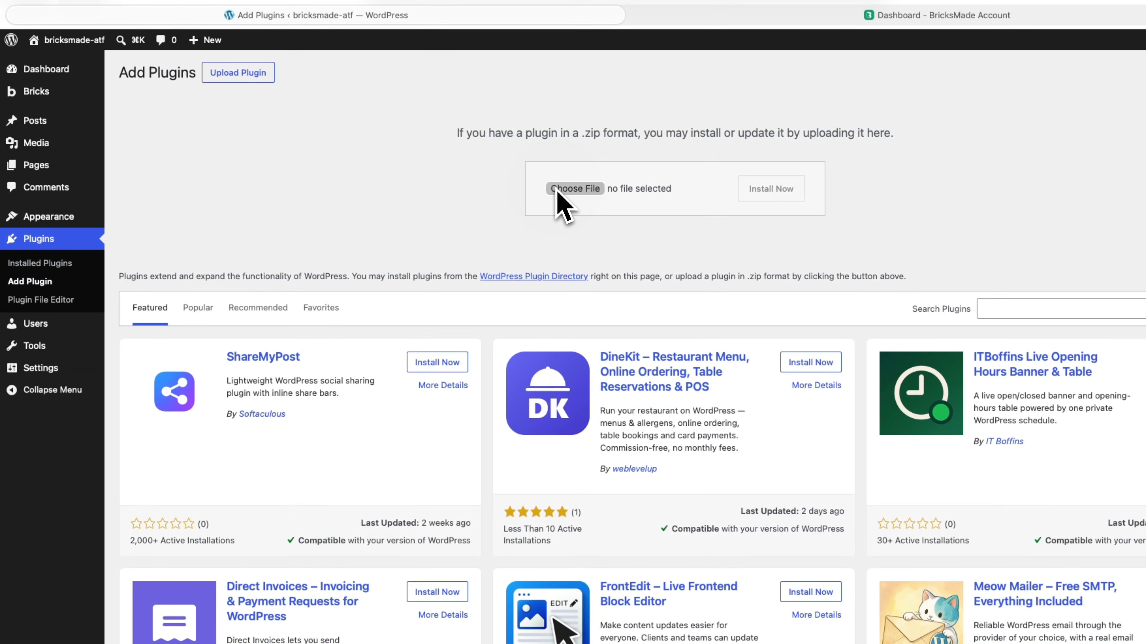
left_click(558, 192)
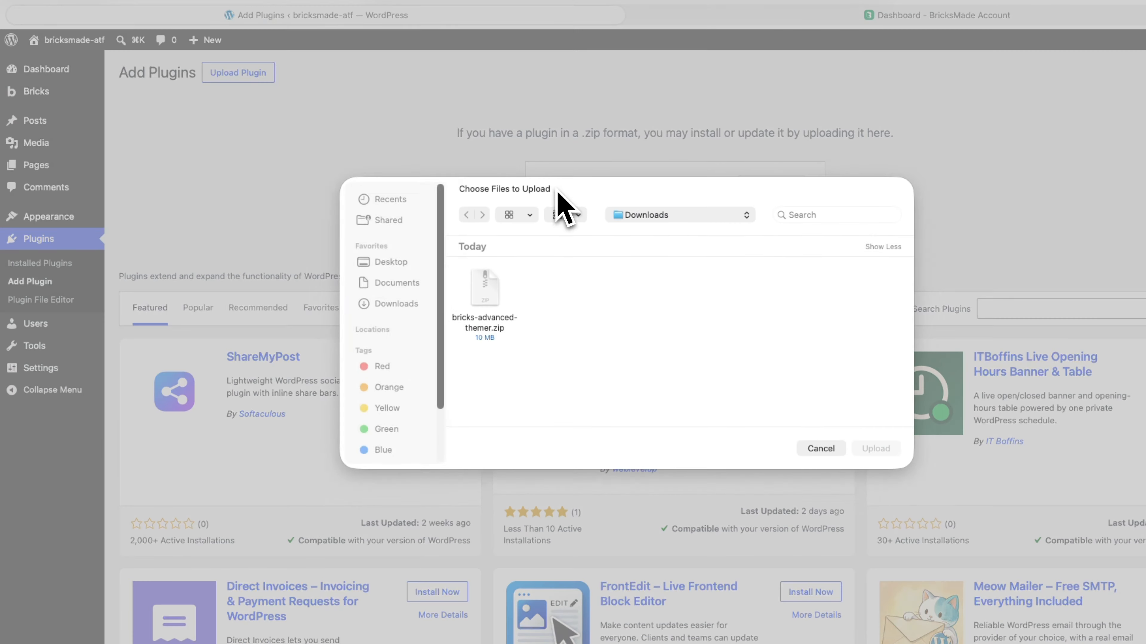
left_click(485, 284)
left_click(899, 452)
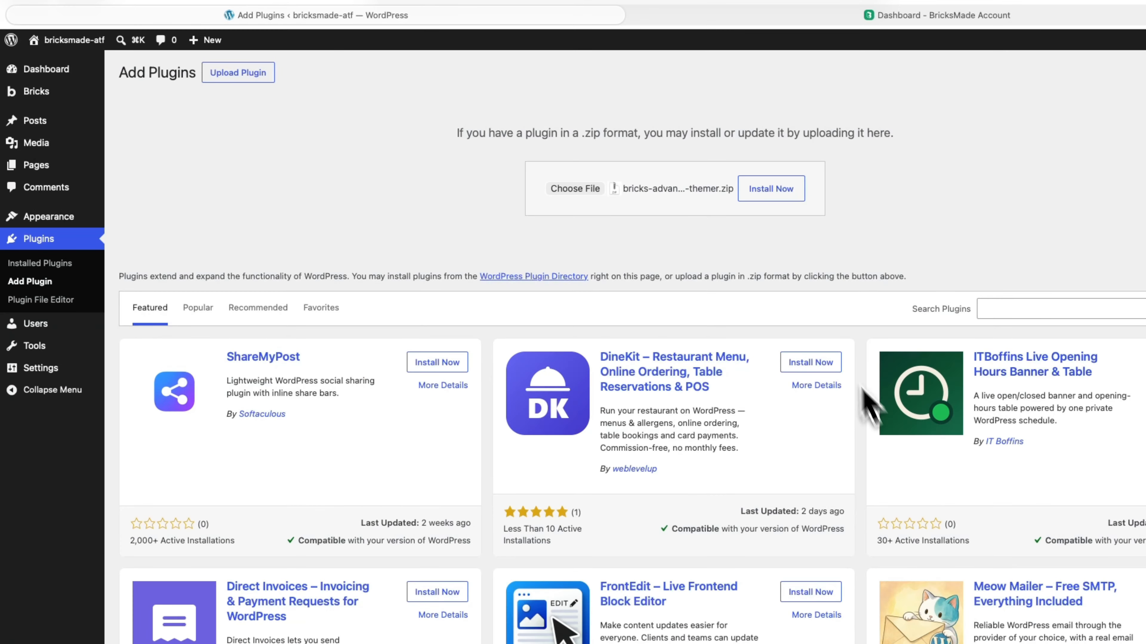
left_click(783, 193)
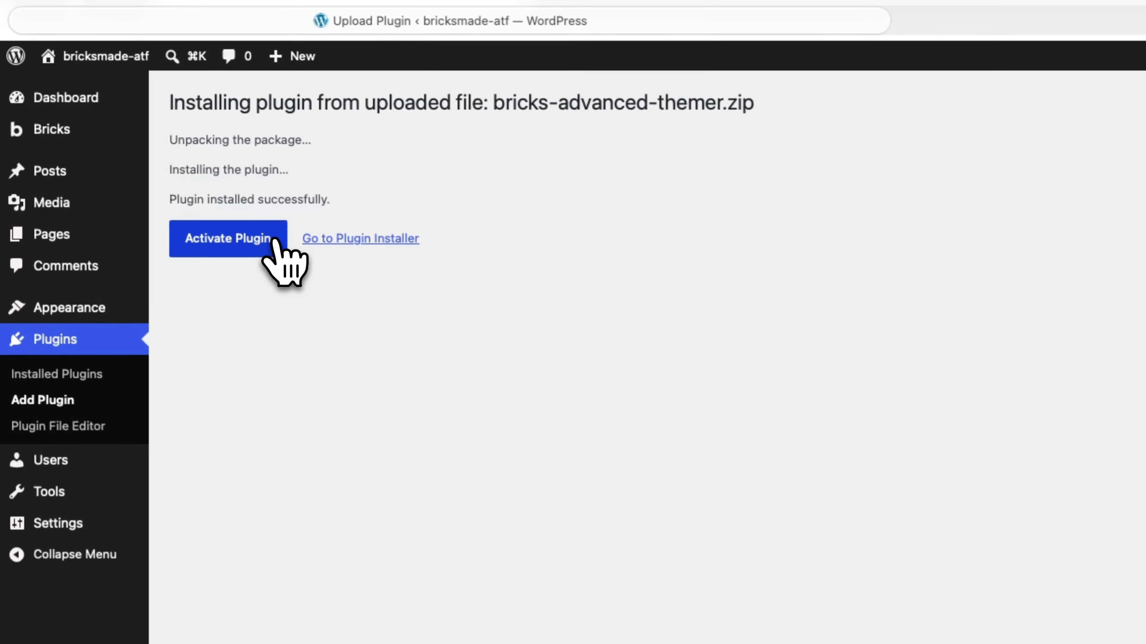
left_click(194, 173)
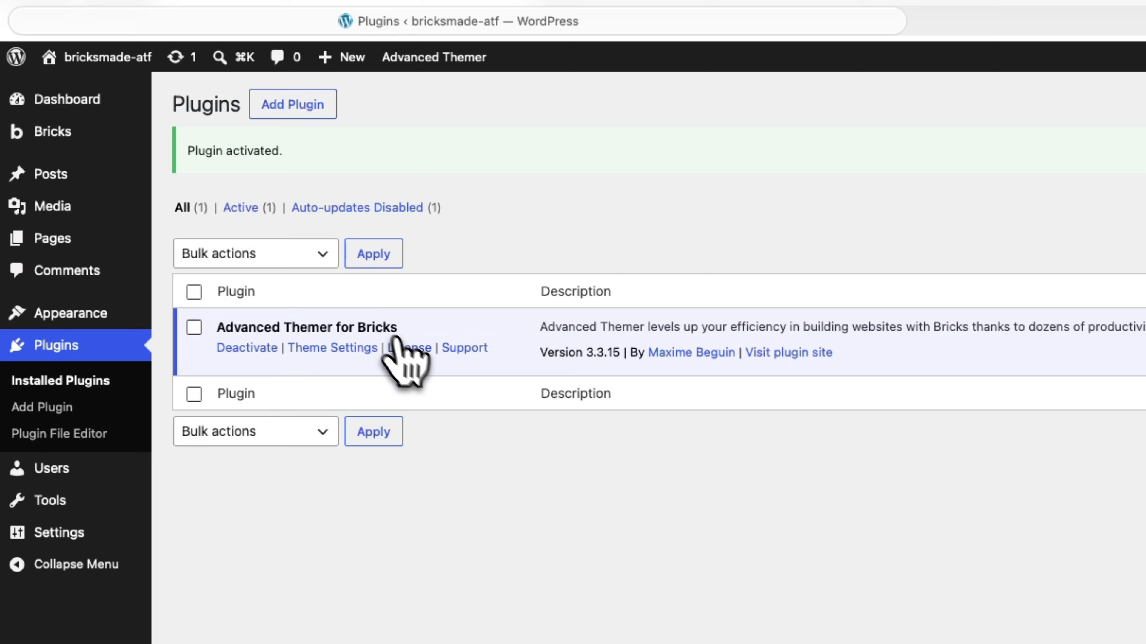
Step: Enter the license key for Advanced Themer and activate it, and save the Advanced Themer theme settings
left_click(411, 350)
left_click(434, 228)
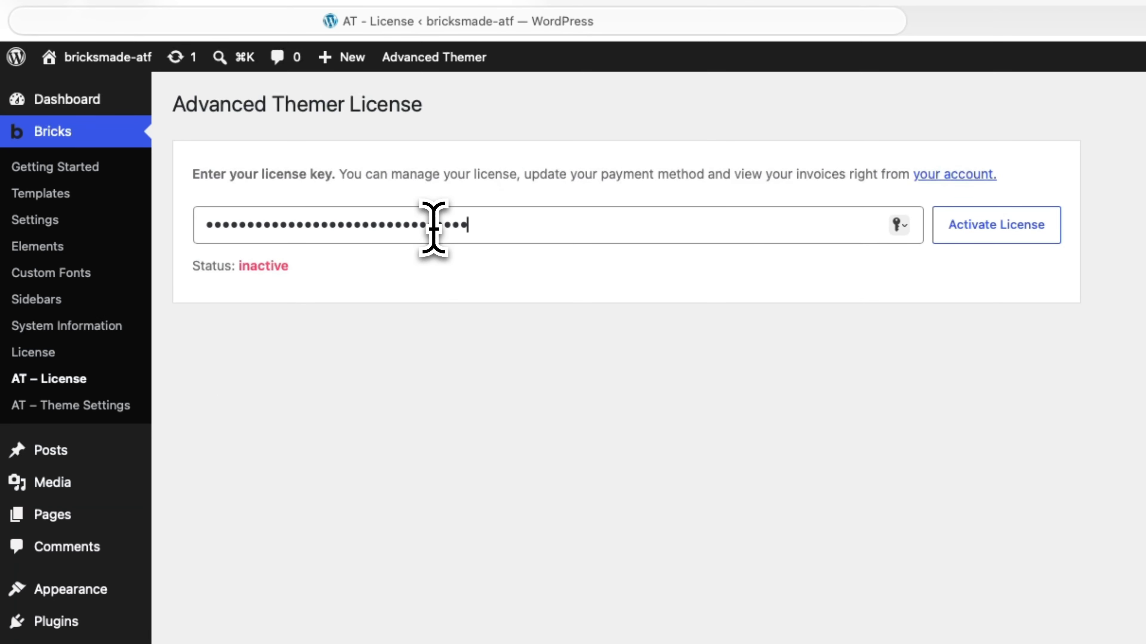
left_click(960, 228)
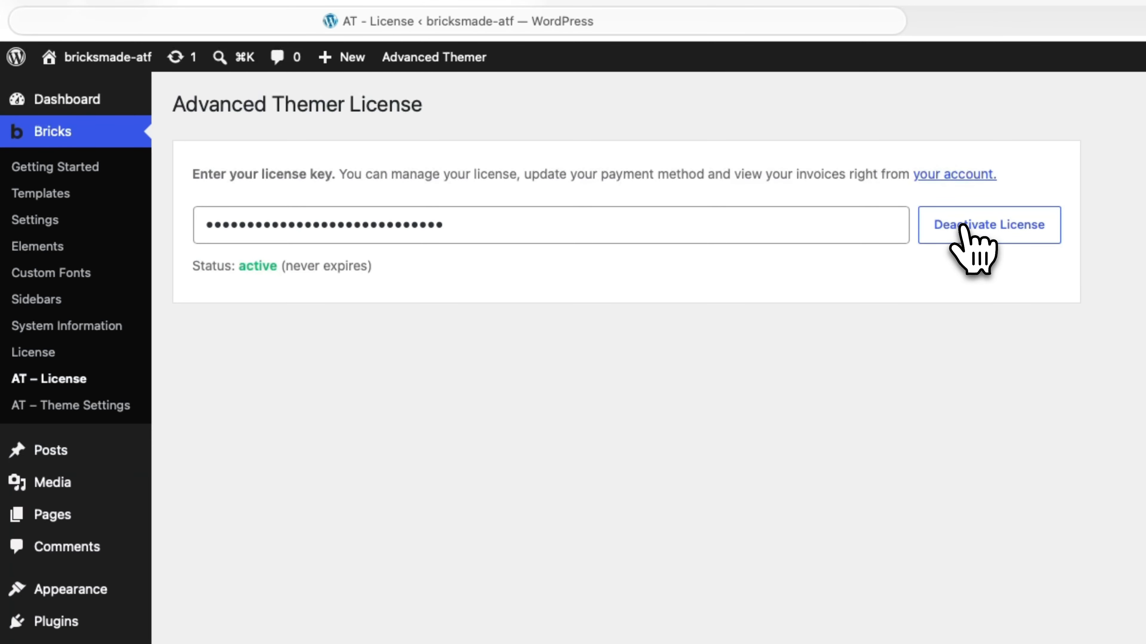
left_click(132, 405)
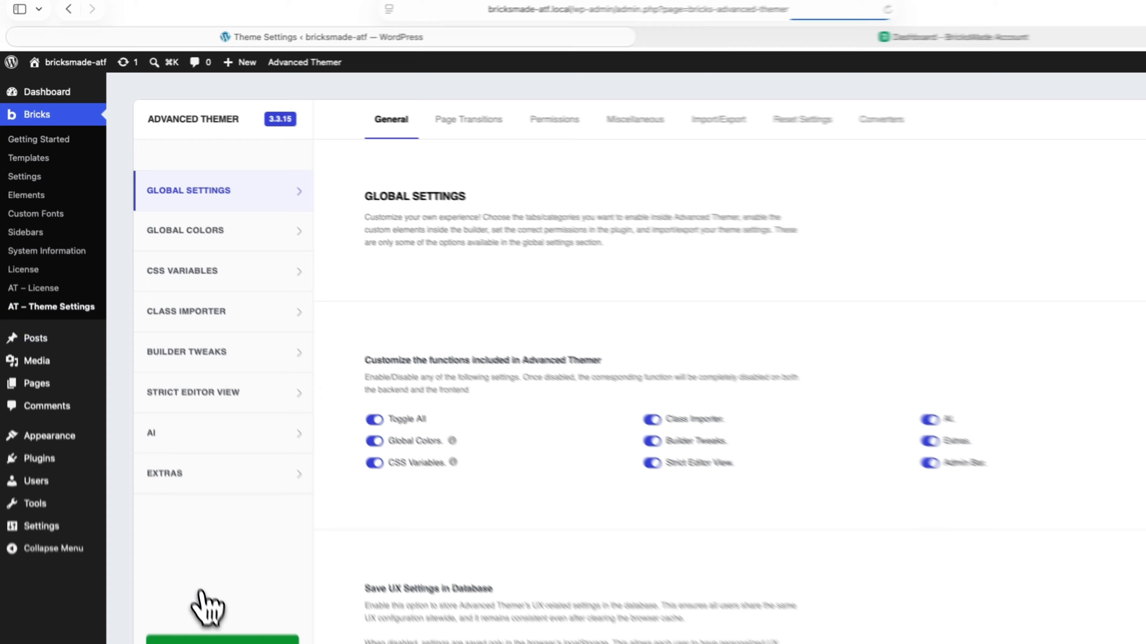
left_click(201, 592)
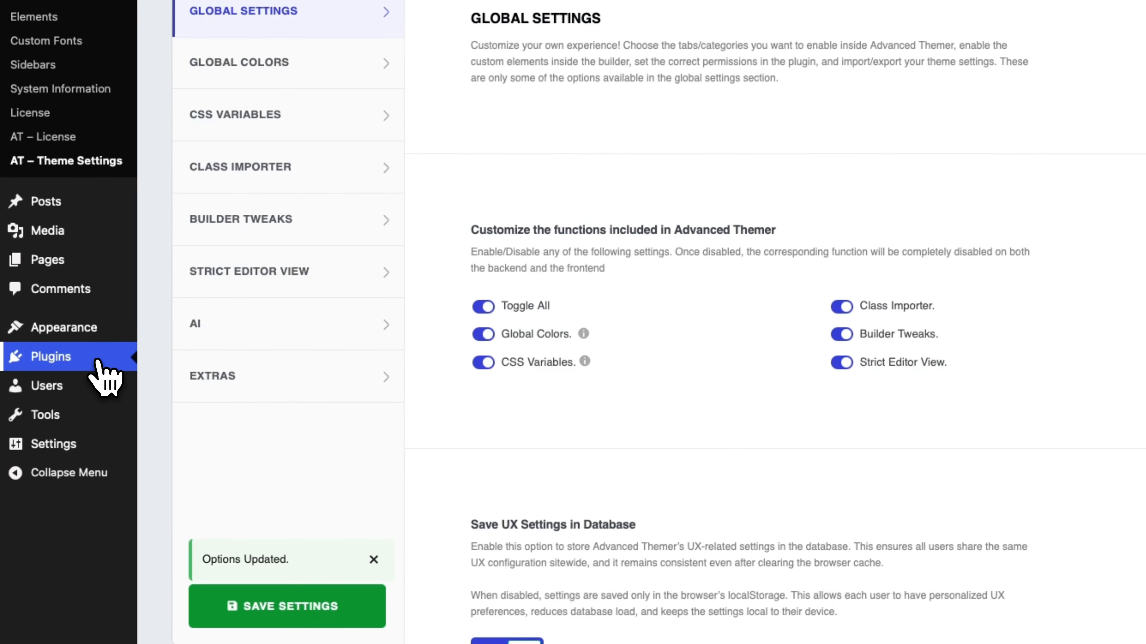
Step: Open the Add Plugins page, and in the BricksMade account dashboard download the BricksMade Framework plugin and copy its license key
left_click(35, 420)
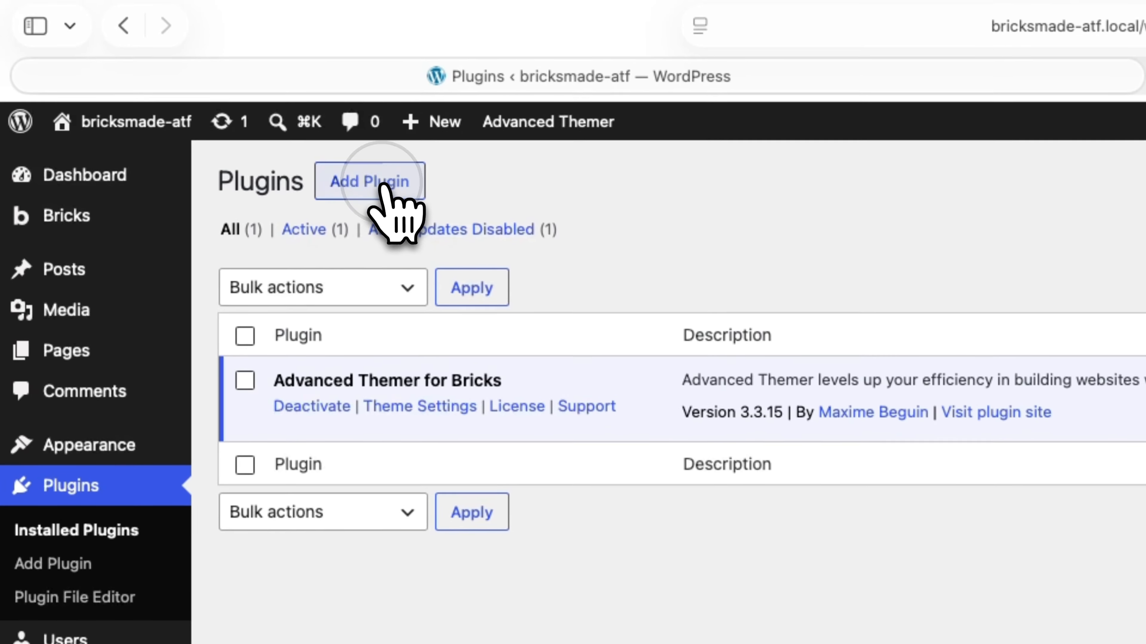
left_click(380, 185)
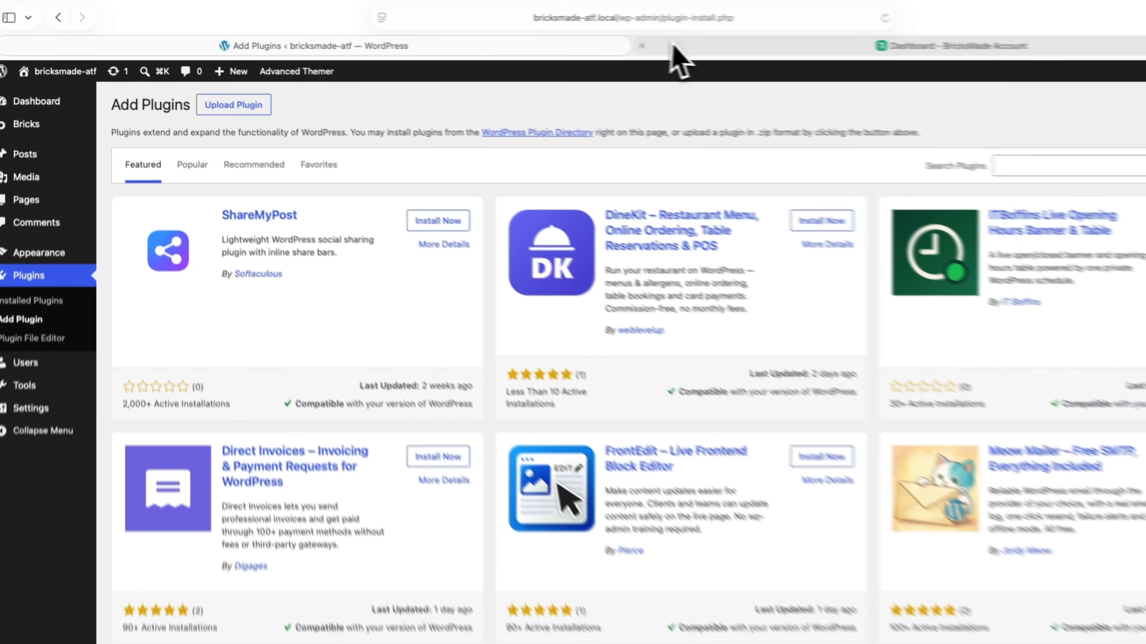
left_click(618, 41)
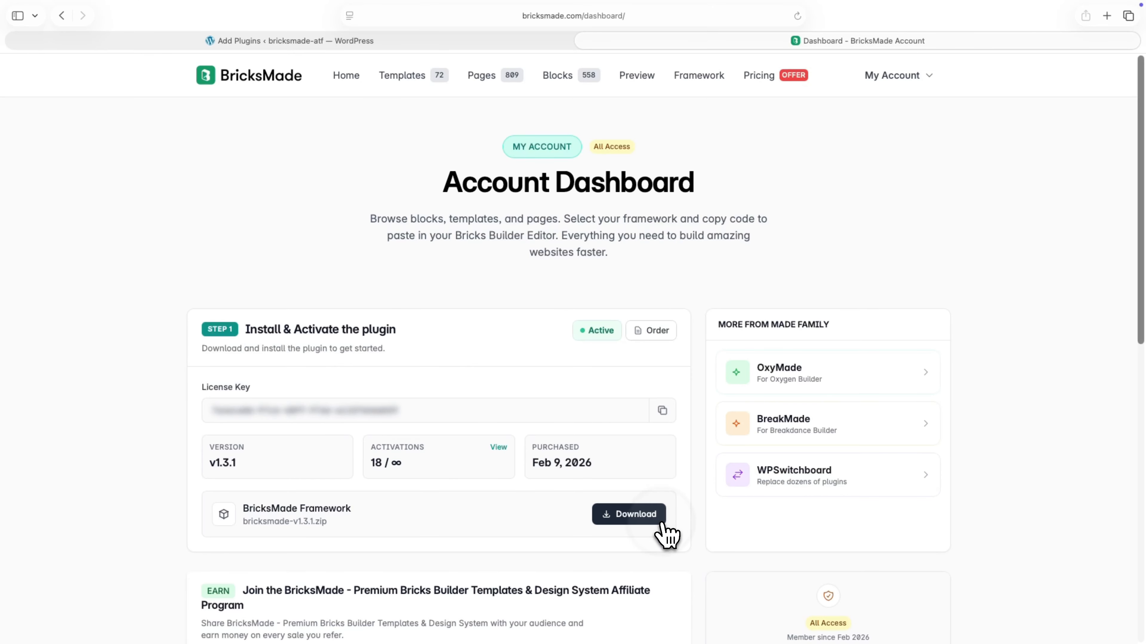
left_click(661, 412)
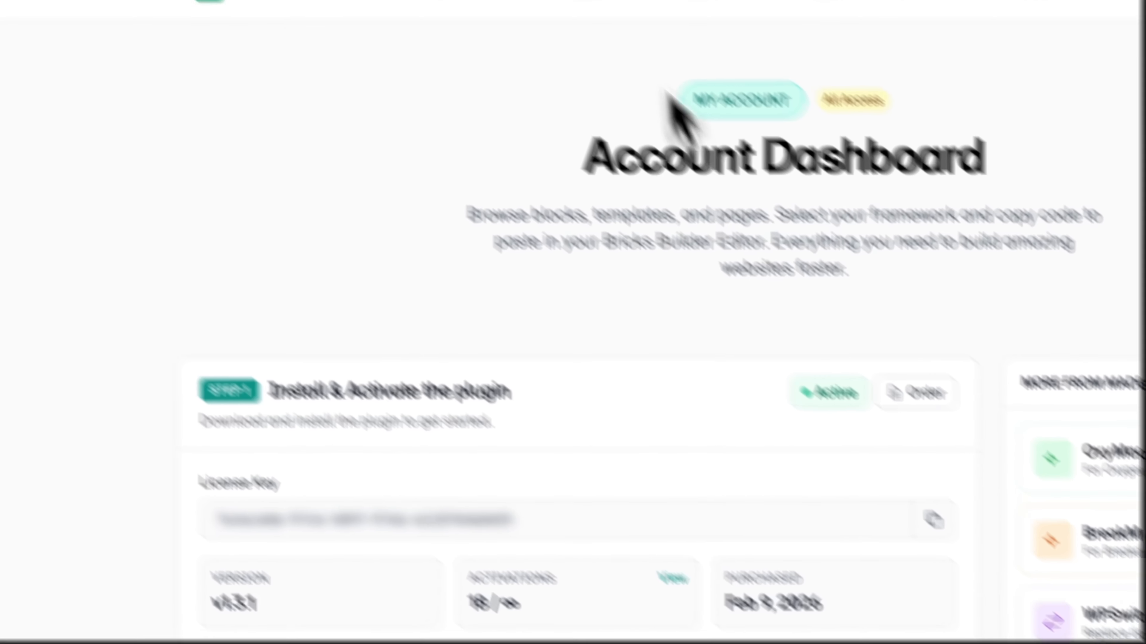
Step: Return to the WordPress site, upload bricksmade-v1.3.1.zip as a new plugin, install it and activate it
left_click(667, 15)
left_click(343, 103)
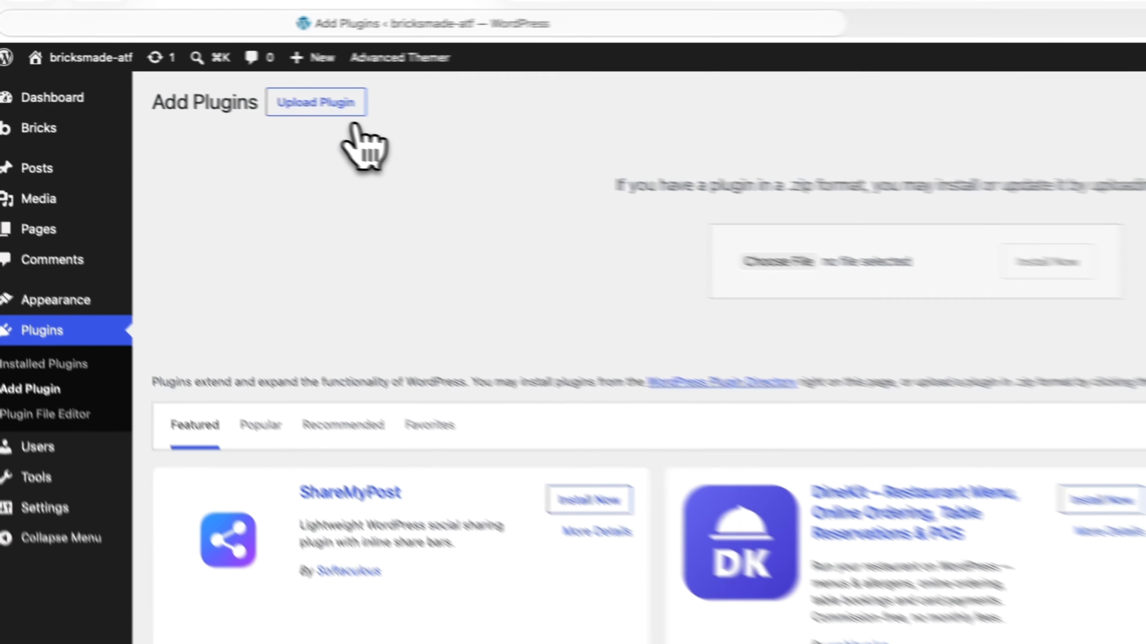
left_click(590, 223)
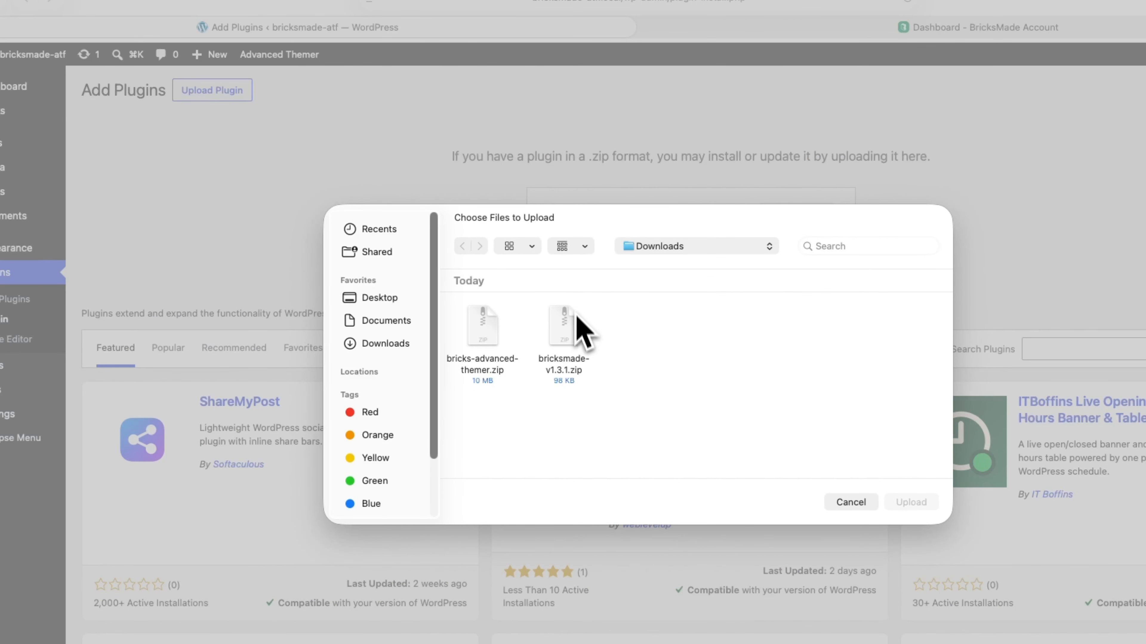
left_click(576, 316)
left_click(912, 501)
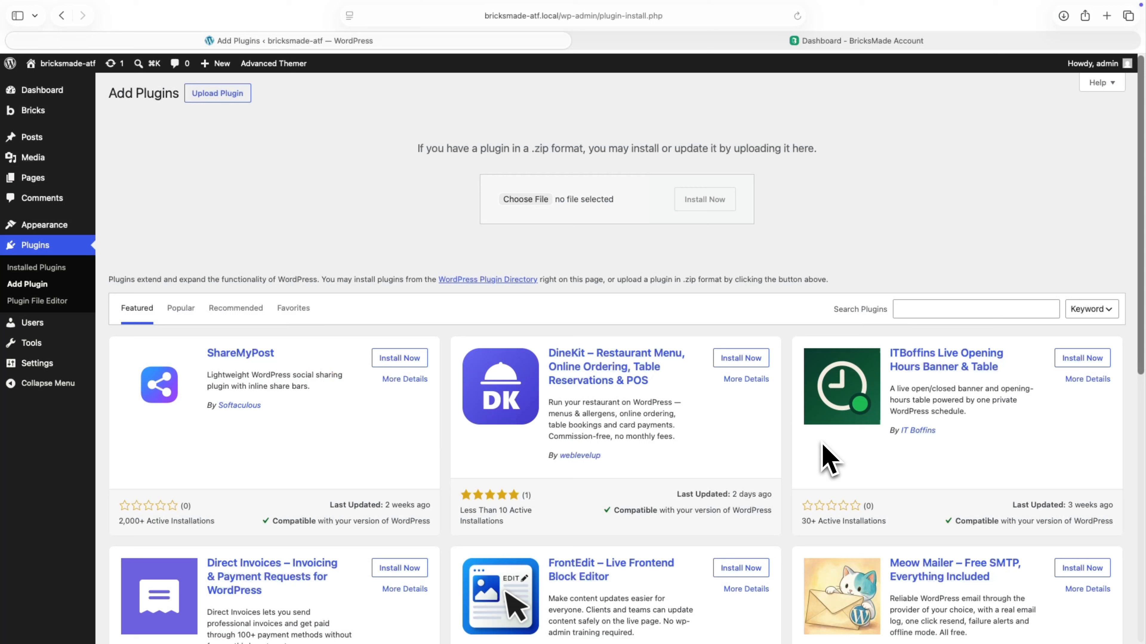
left_click(705, 206)
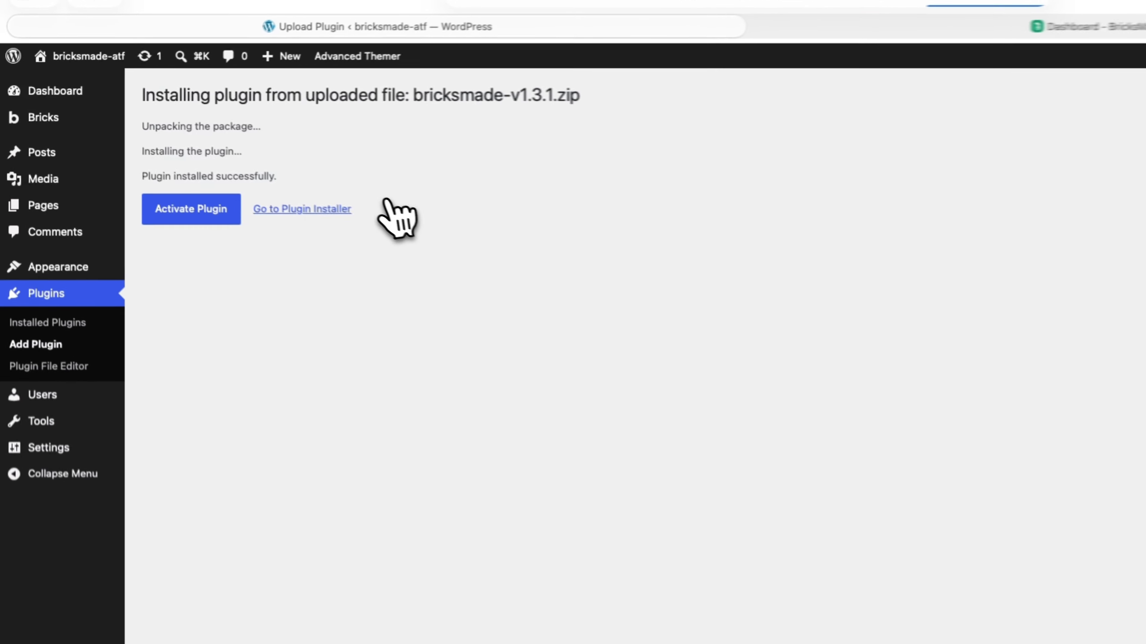
left_click(169, 179)
Step: Set the BricksMade framework to Advanced Themer, paste the license key and activate the license, confirming leaving the page
left_click(118, 273)
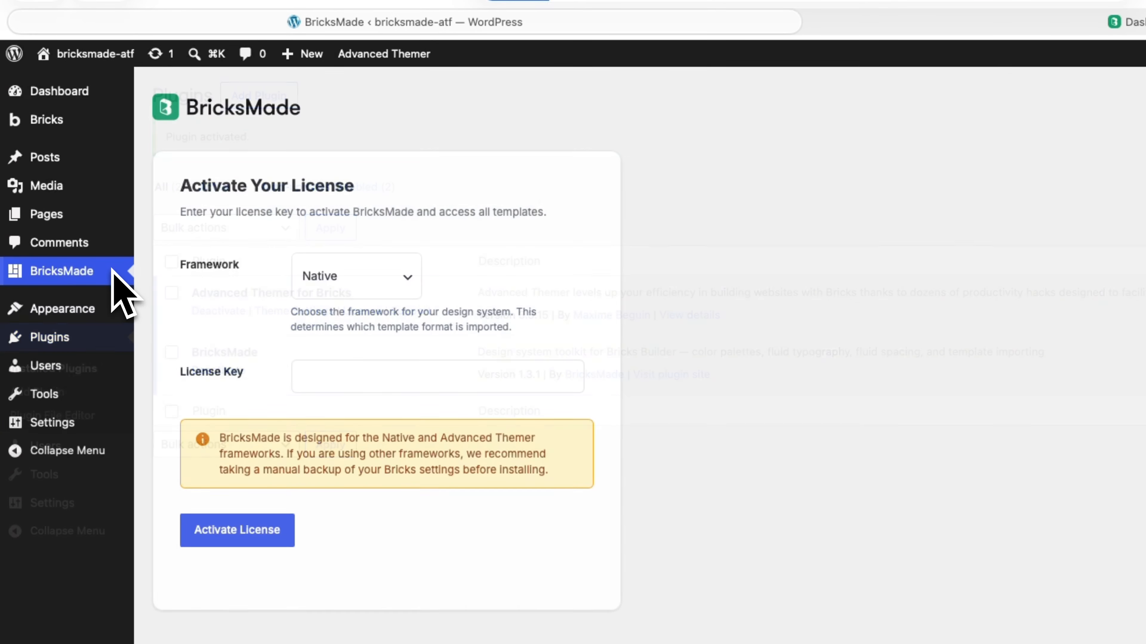
left_click(363, 273)
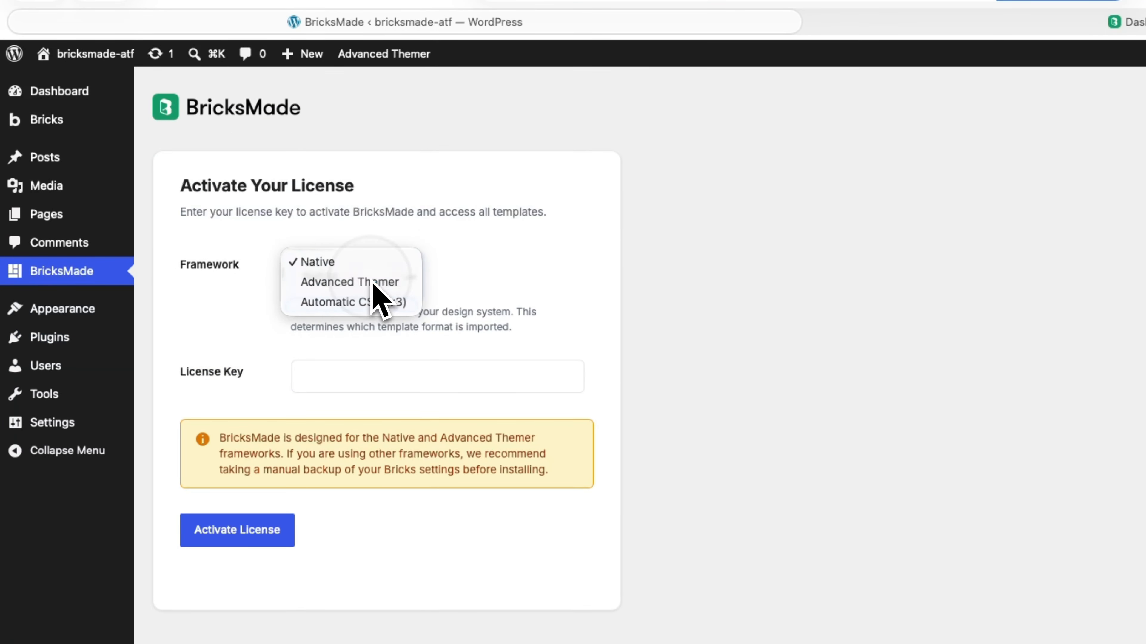
left_click(374, 283)
left_click(410, 377)
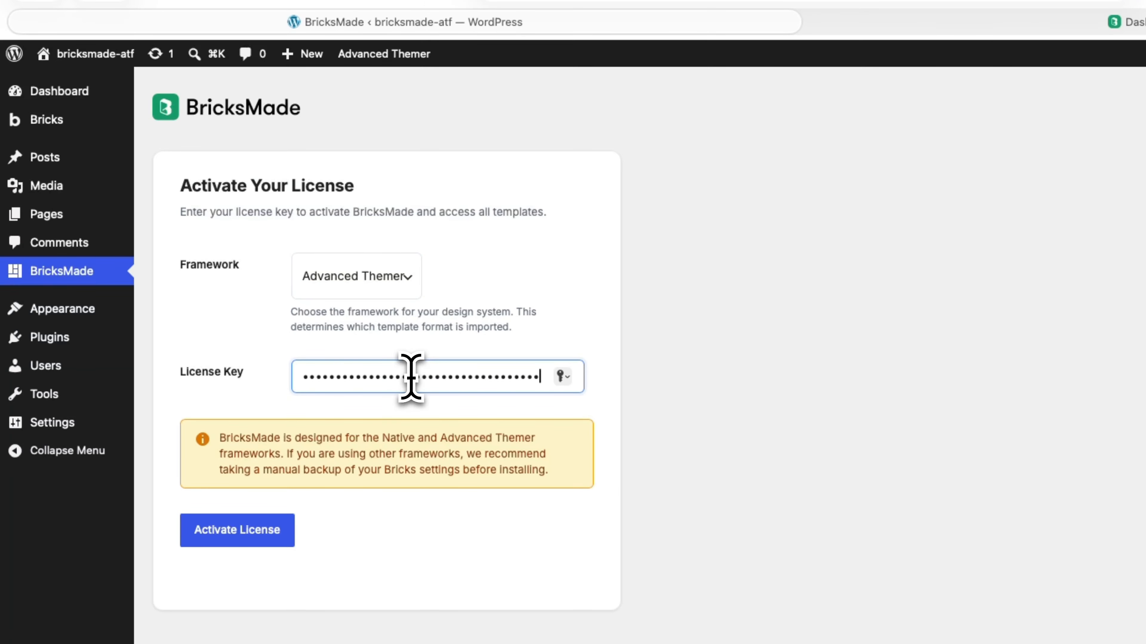
left_click(289, 531)
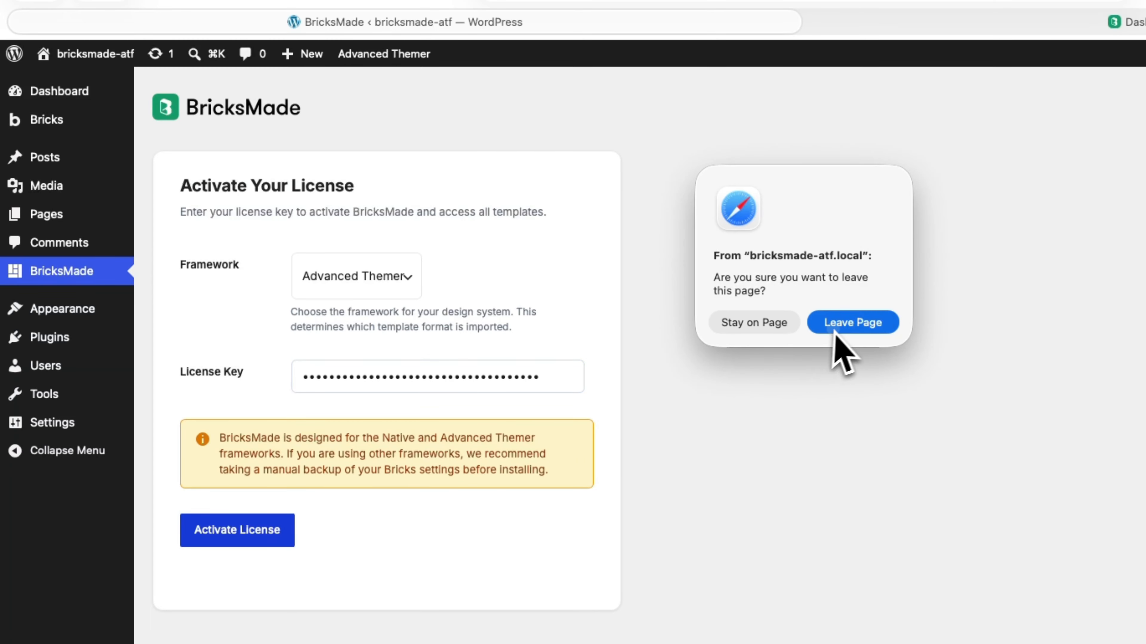
left_click(834, 332)
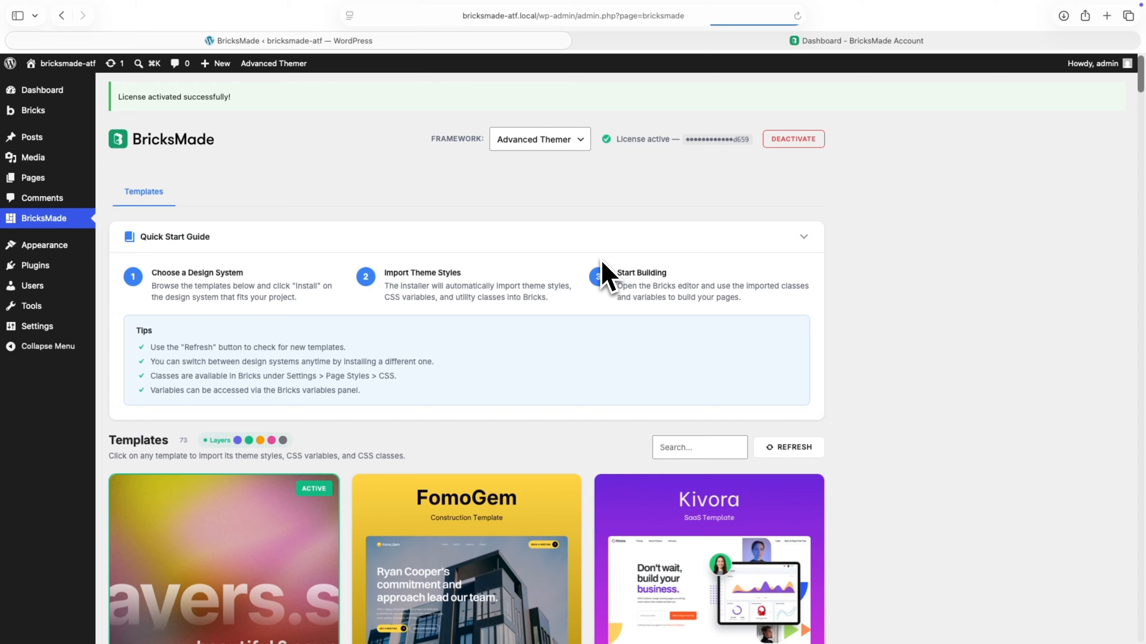
Step: Look over the BricksMade templates and open Sample Page for editing with Bricks
scroll(607, 275, "down", 6)
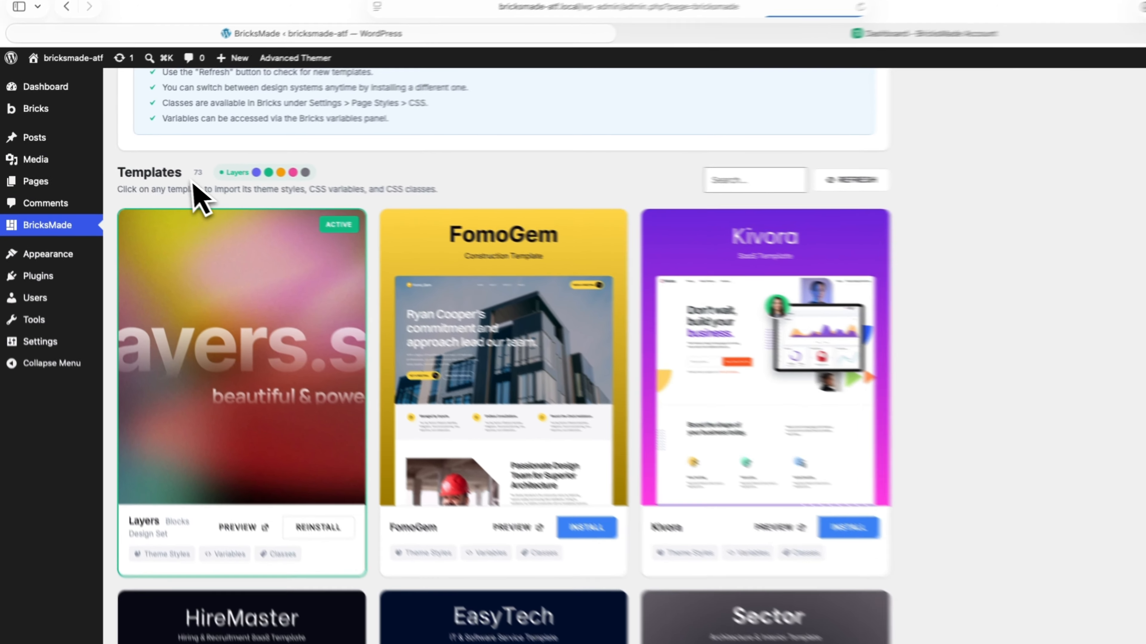
mouse_move(32, 177)
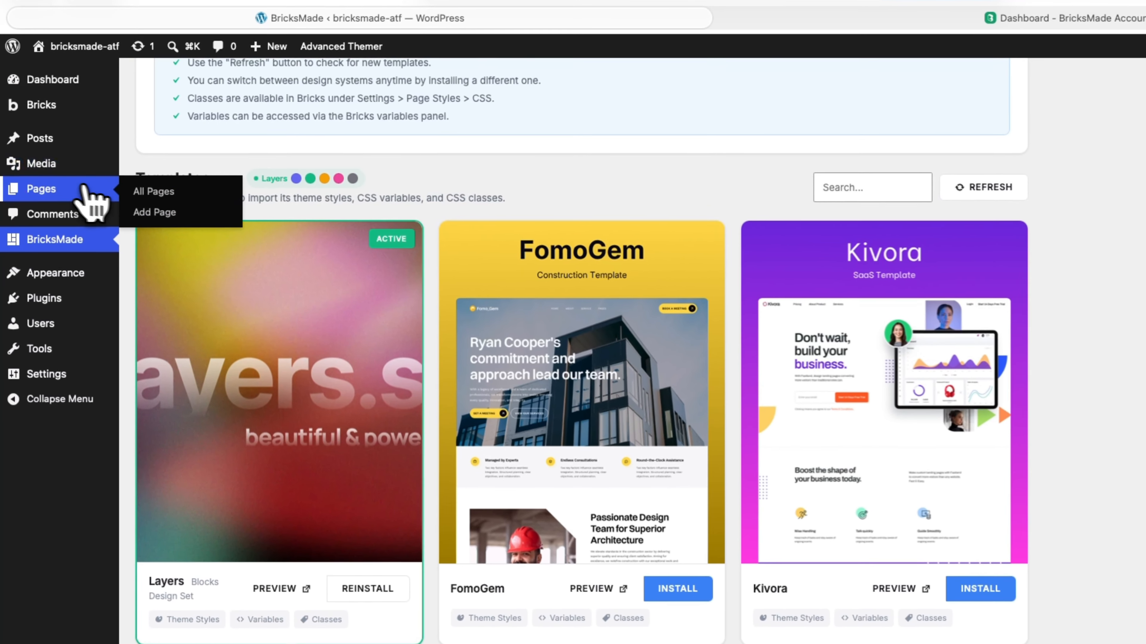
left_click(173, 193)
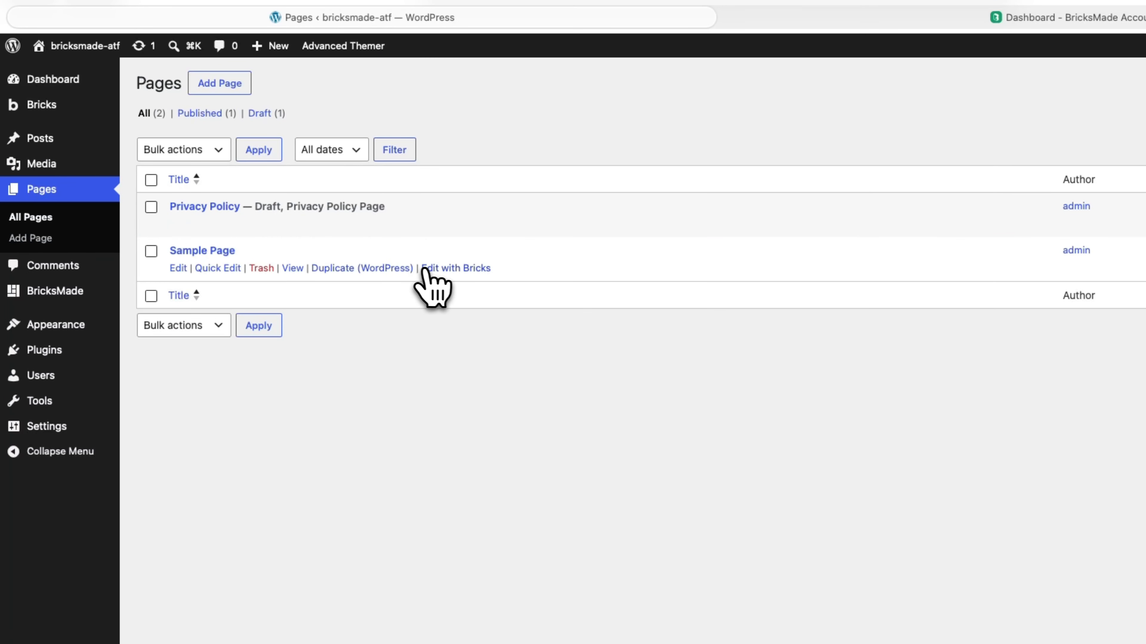
left_click(433, 270)
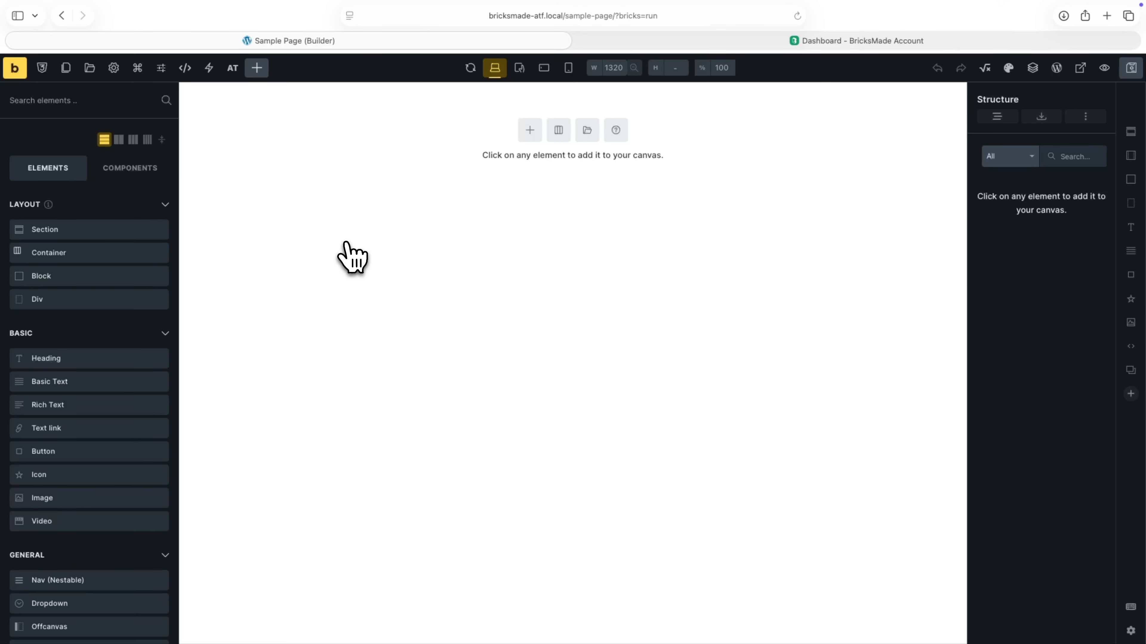
Step: Switch to the BricksMade website, filter the blocks by the ATF framework and copy the Footer-26 block
left_click(741, 42)
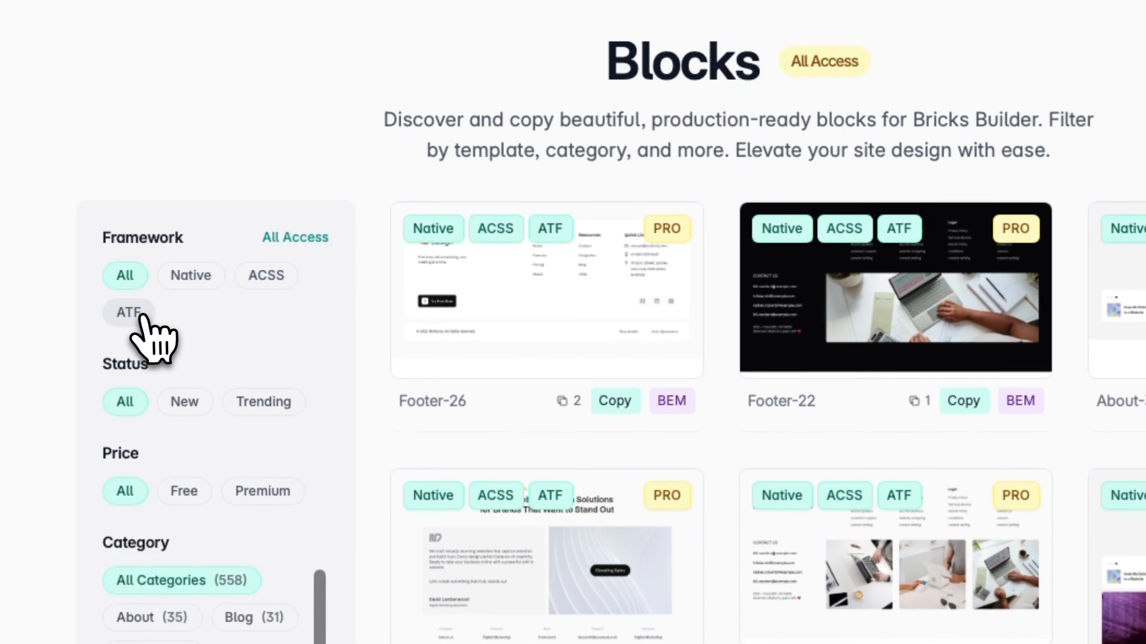
left_click(234, 306)
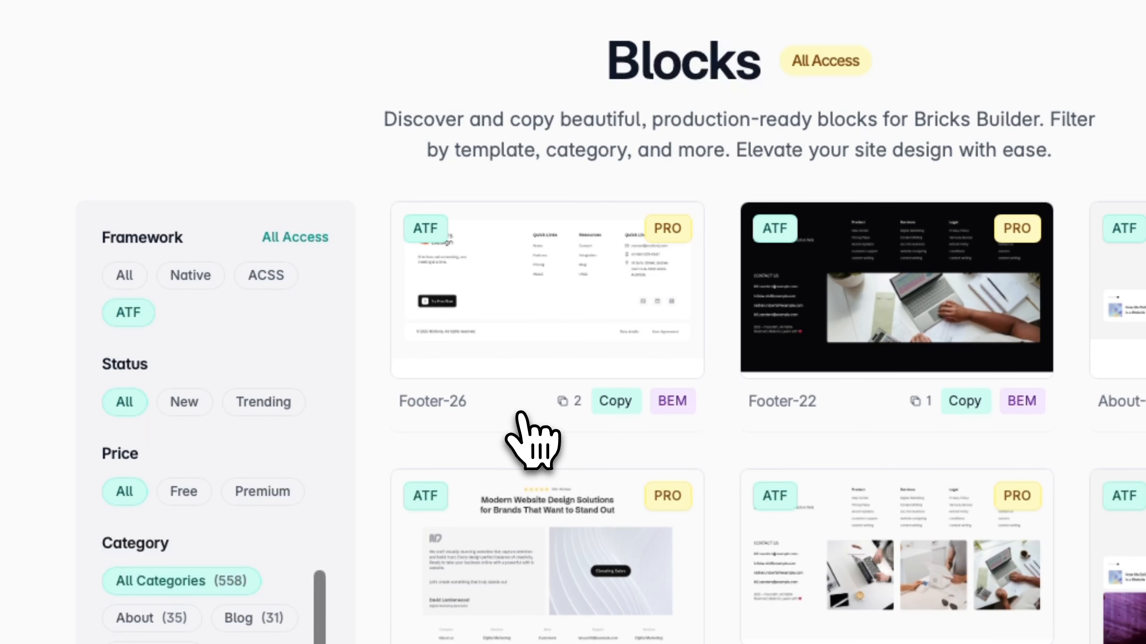
left_click(613, 406)
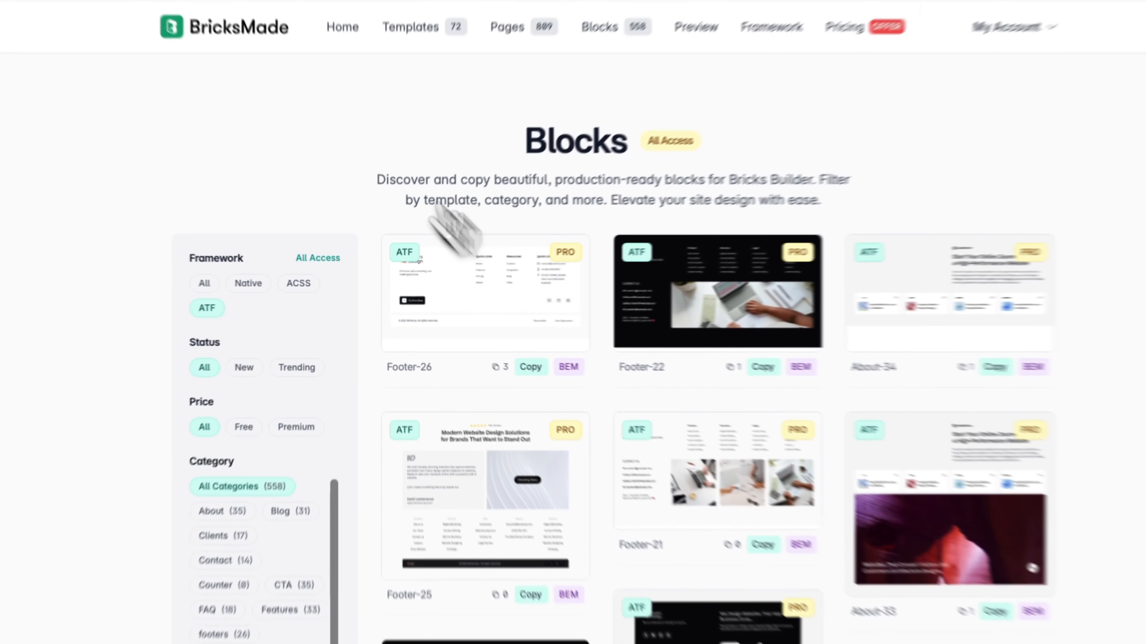
Step: Return to the Sample Page builder, paste the copied Footer-26 block, collapse the structure tree and select the Footer 26 section
left_click(340, 43)
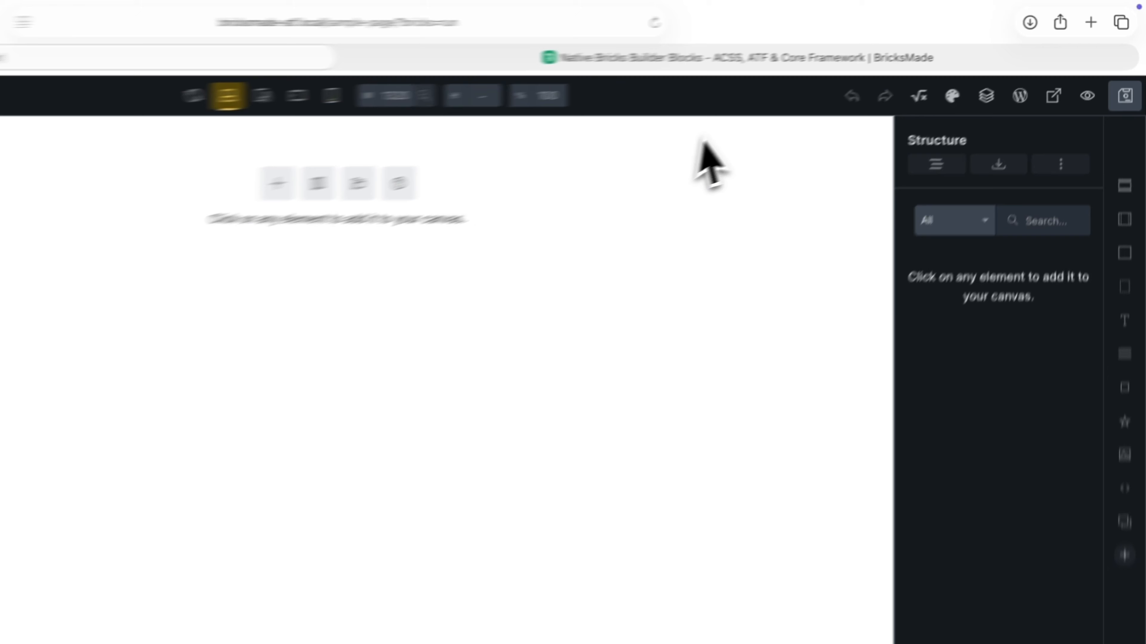
left_click(1039, 118)
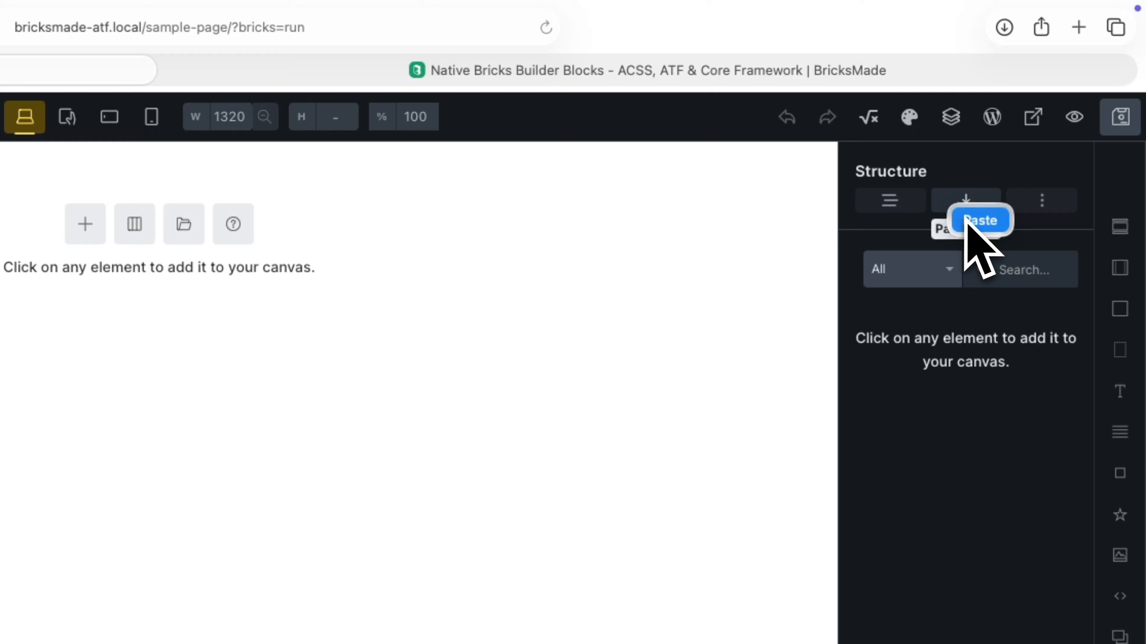
left_click(978, 221)
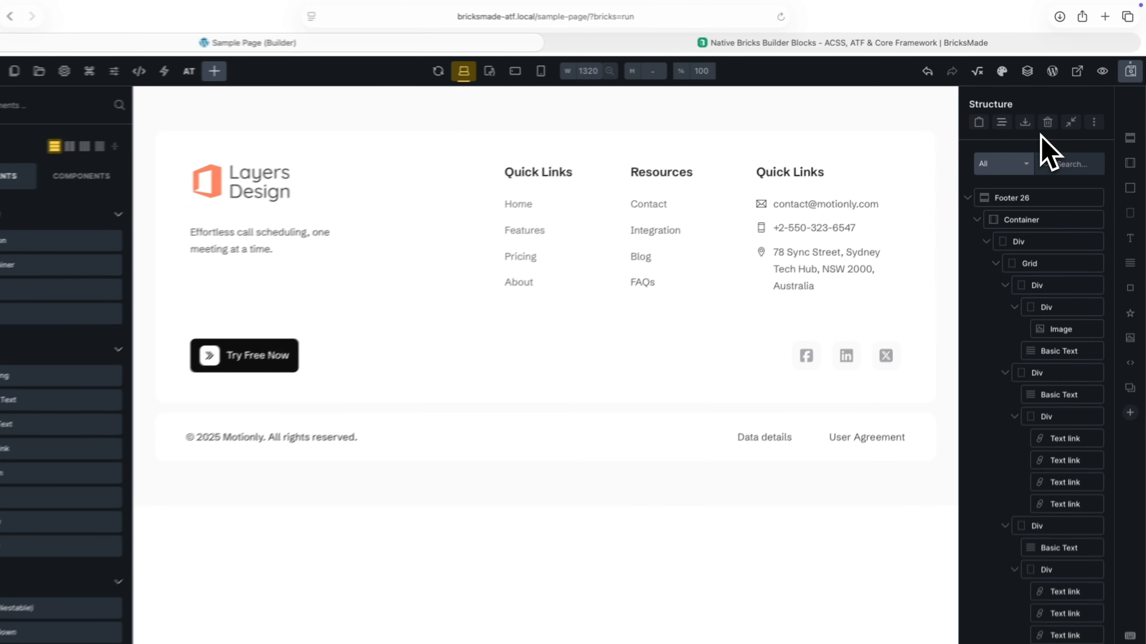
left_click(1070, 124)
left_click(1051, 189)
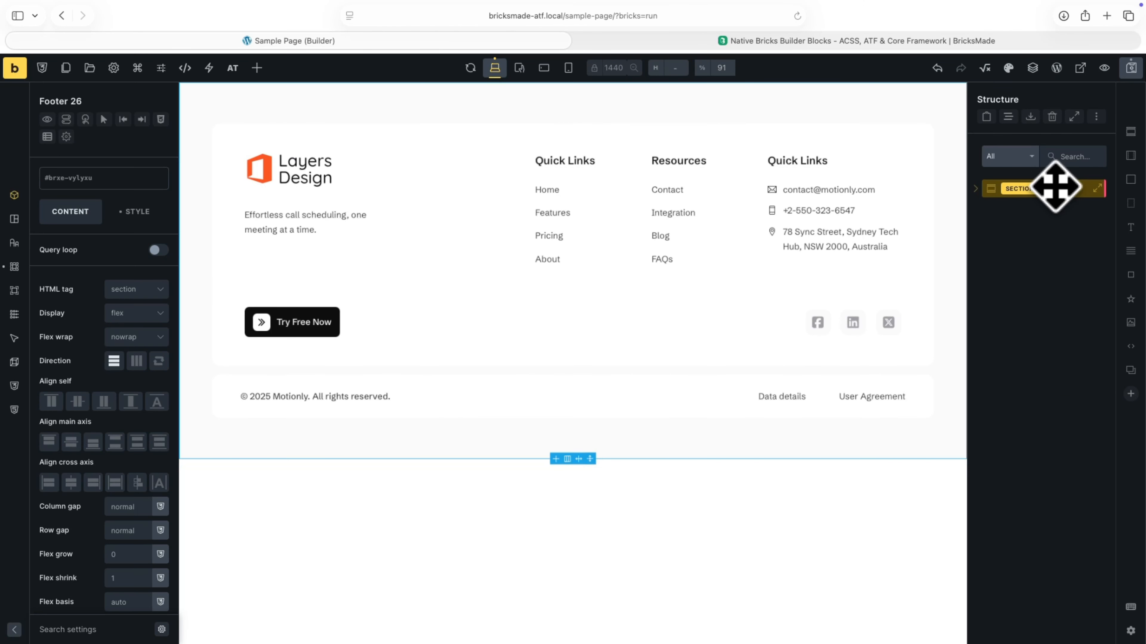
Step: Check the footer's layout at the mobile landscape and mobile portrait breakpoints and return to the desktop view
left_click(495, 68)
left_click(544, 68)
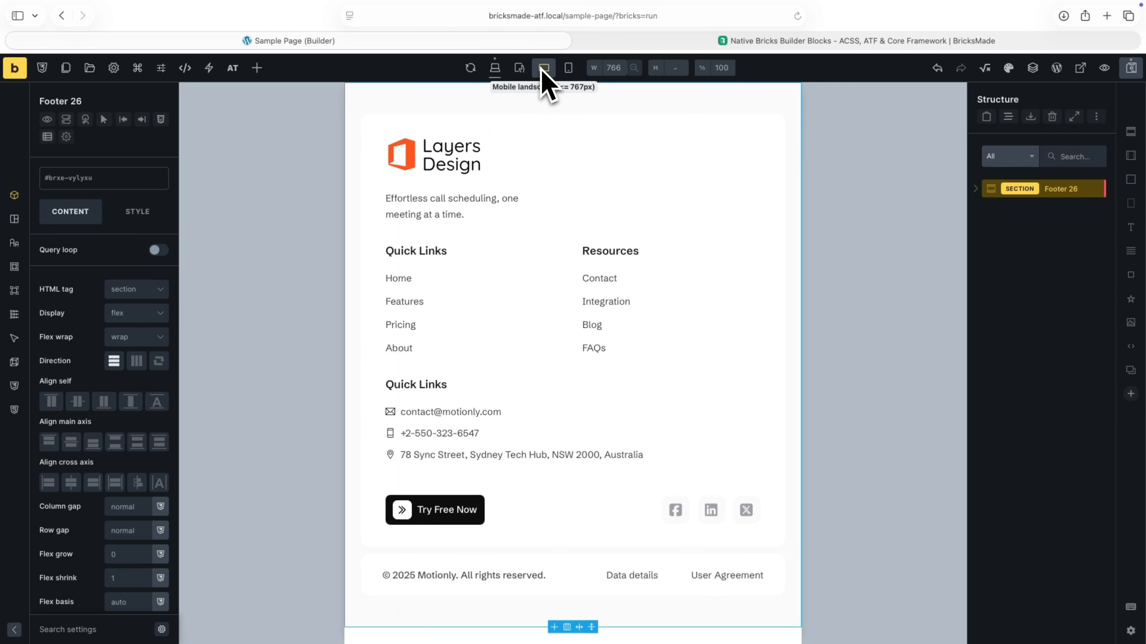
left_click(568, 68)
left_click(496, 69)
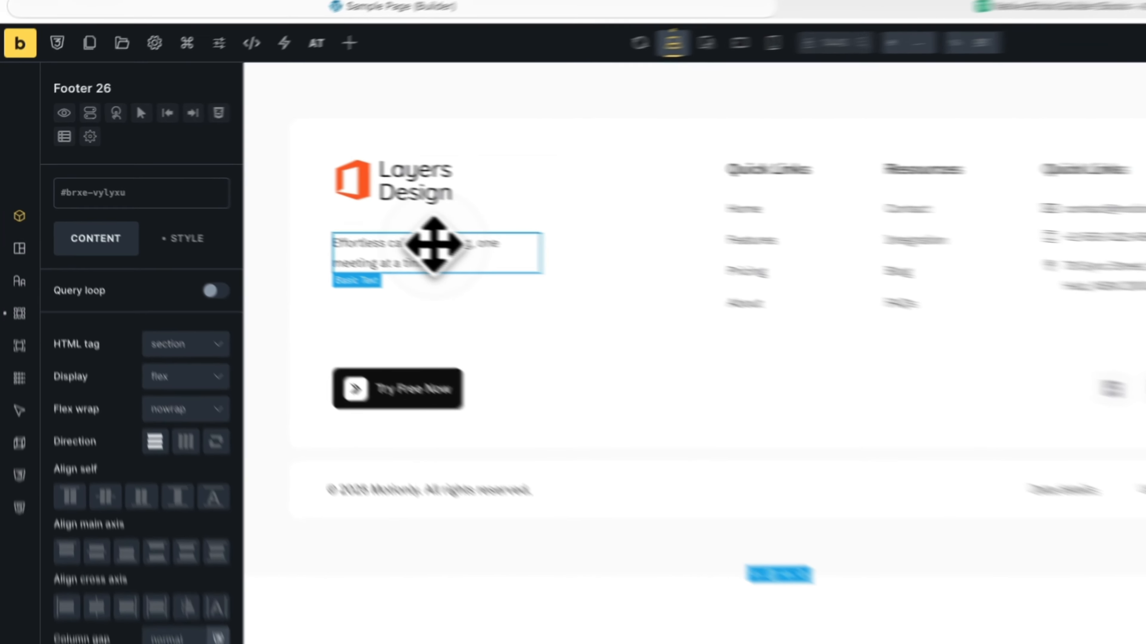
Step: Inspect the typography styles of the footer's tagline text beneath the logo
left_click(320, 221)
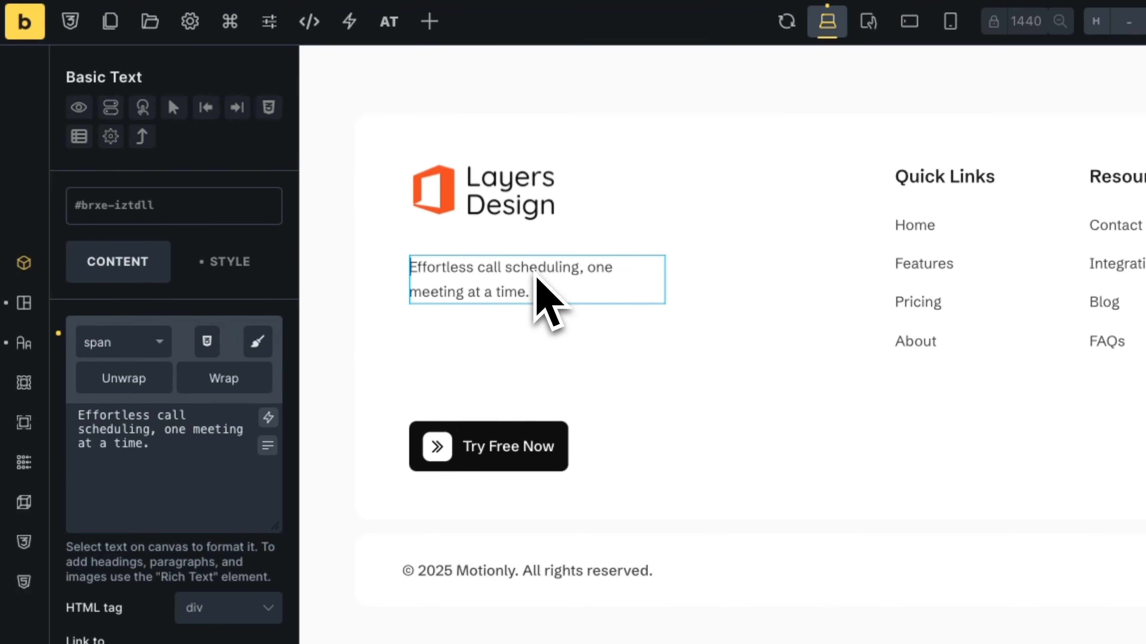
left_click(266, 270)
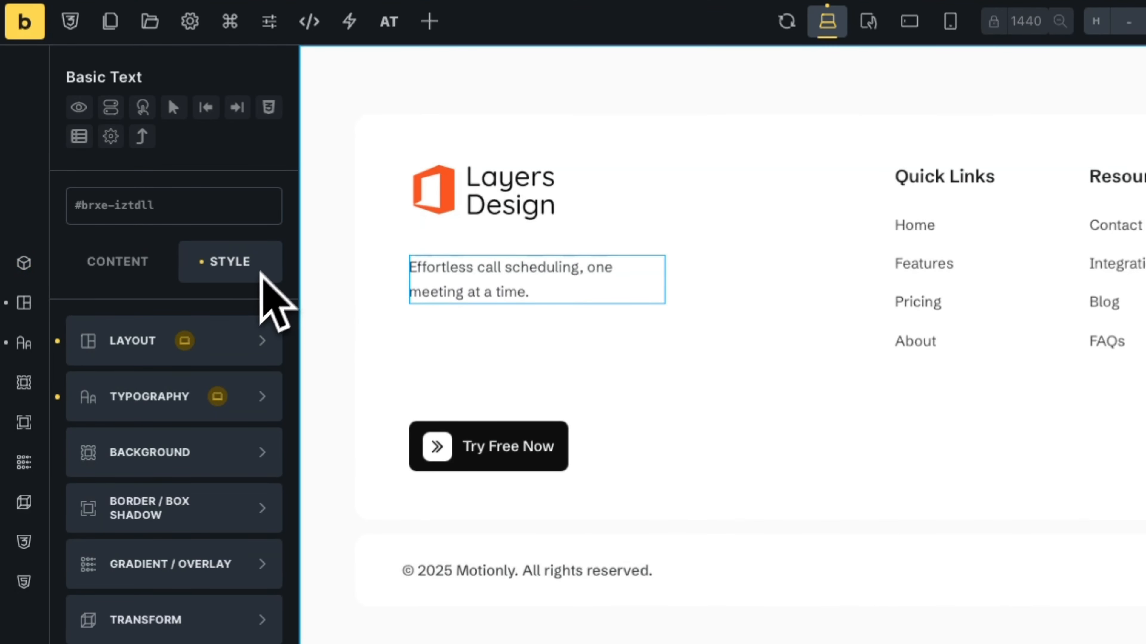
left_click(236, 397)
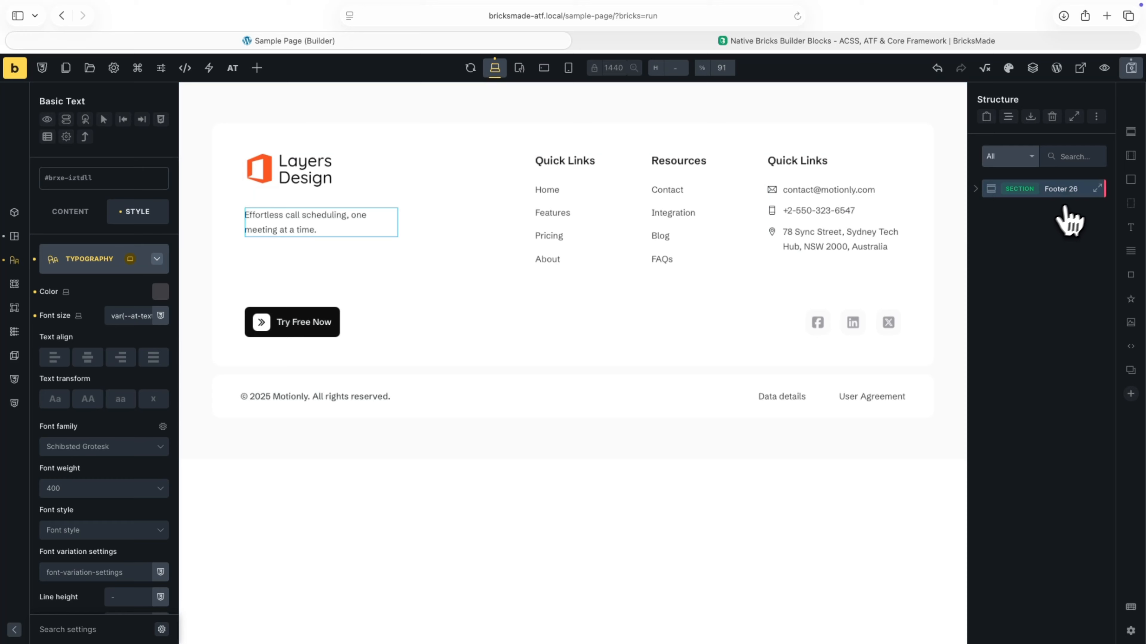
Step: Replace the pasted footer with the BEM version of Footer-26, copied from the BricksMade website
left_click(1058, 118)
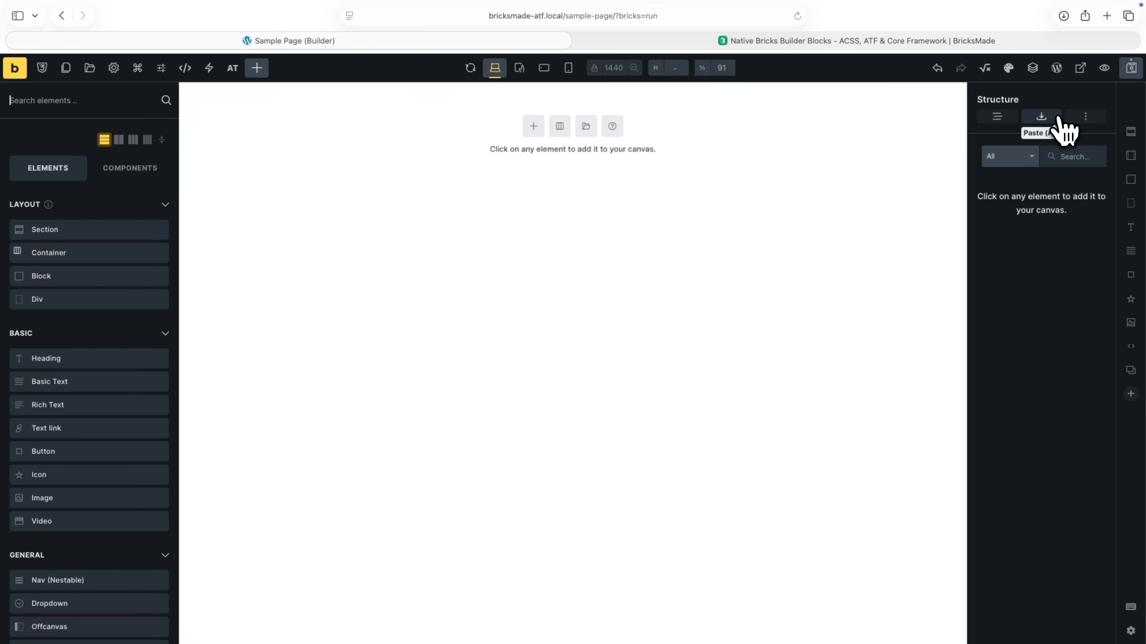
left_click(965, 43)
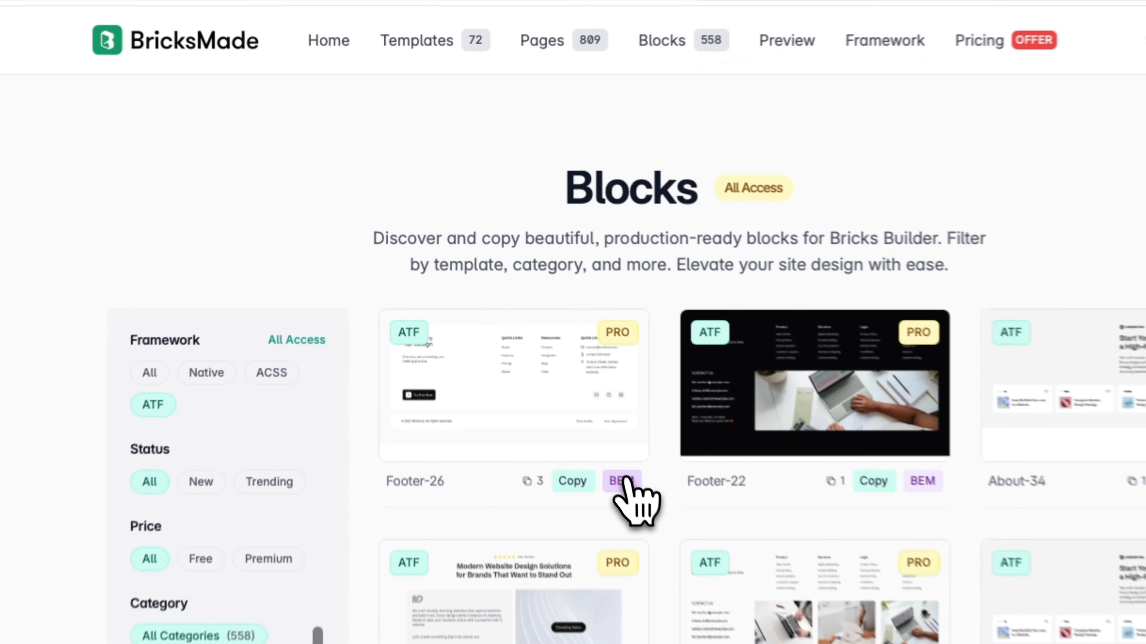
left_click(622, 481)
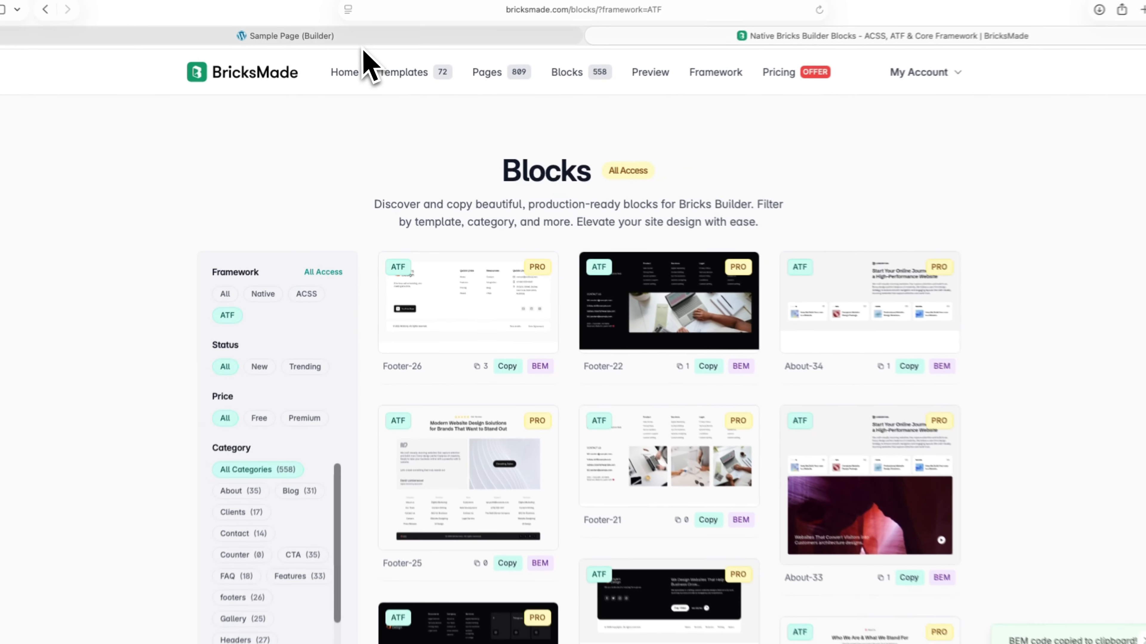
left_click(363, 39)
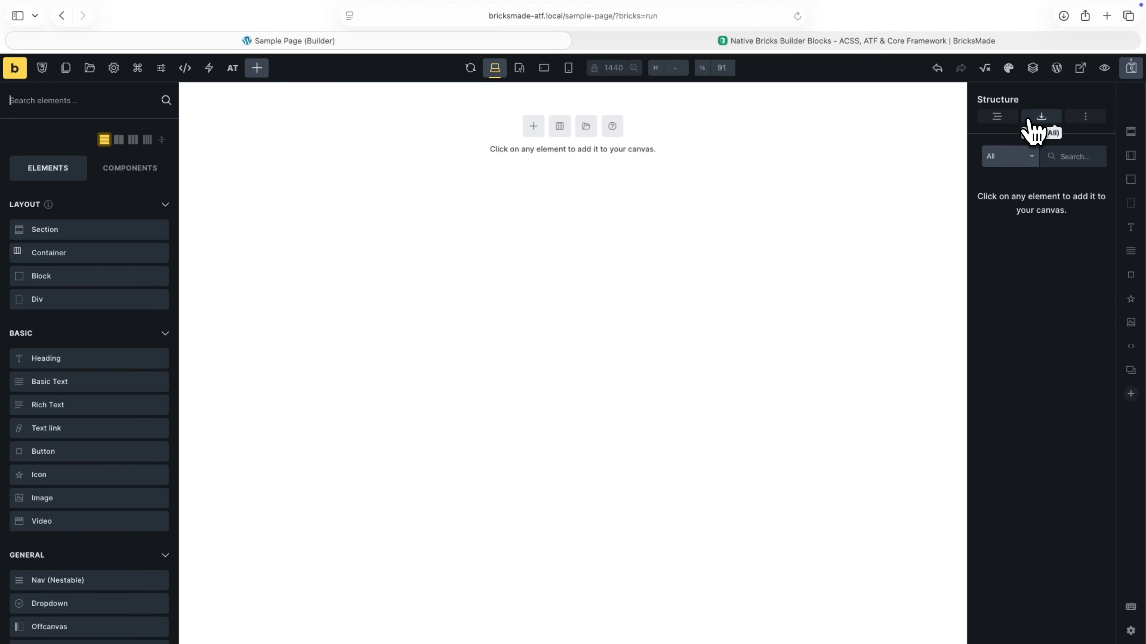
left_click(1051, 132)
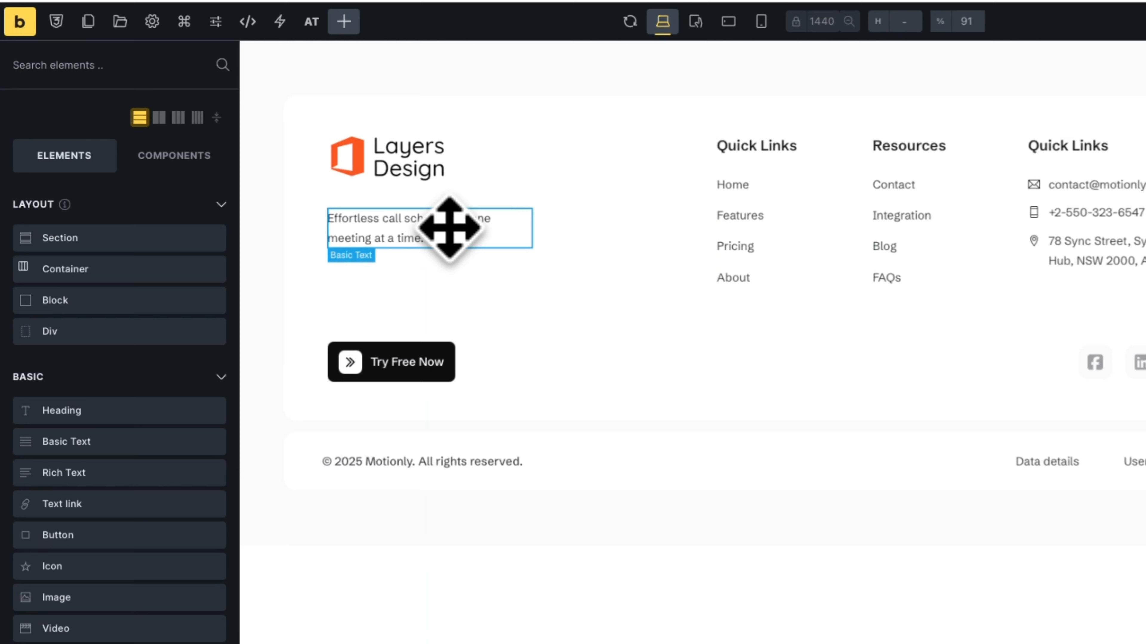
Step: Inspect the footer tagline's .bmc-footer-26__text class, comparing element and class levels and examining the class's typography color
left_click(449, 228)
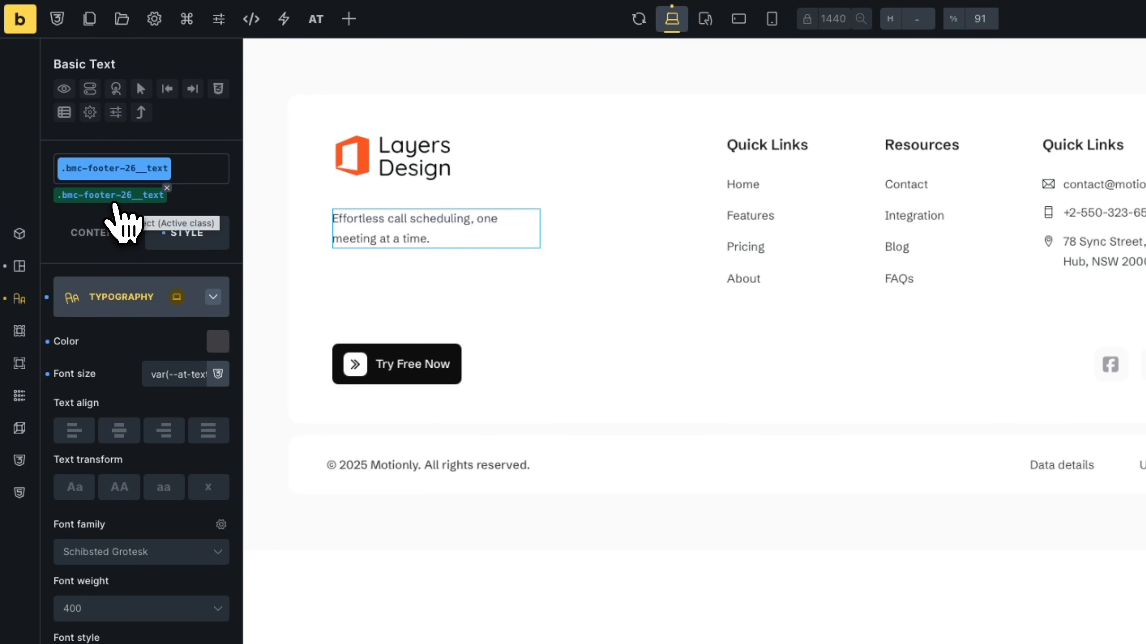
left_click(116, 213)
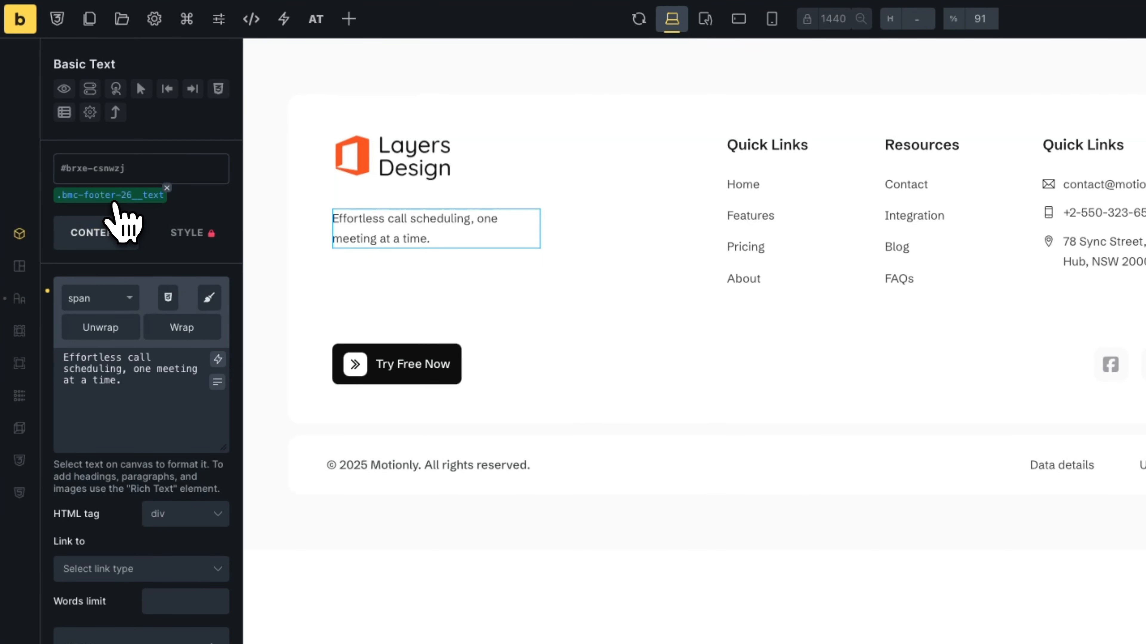
left_click(113, 197)
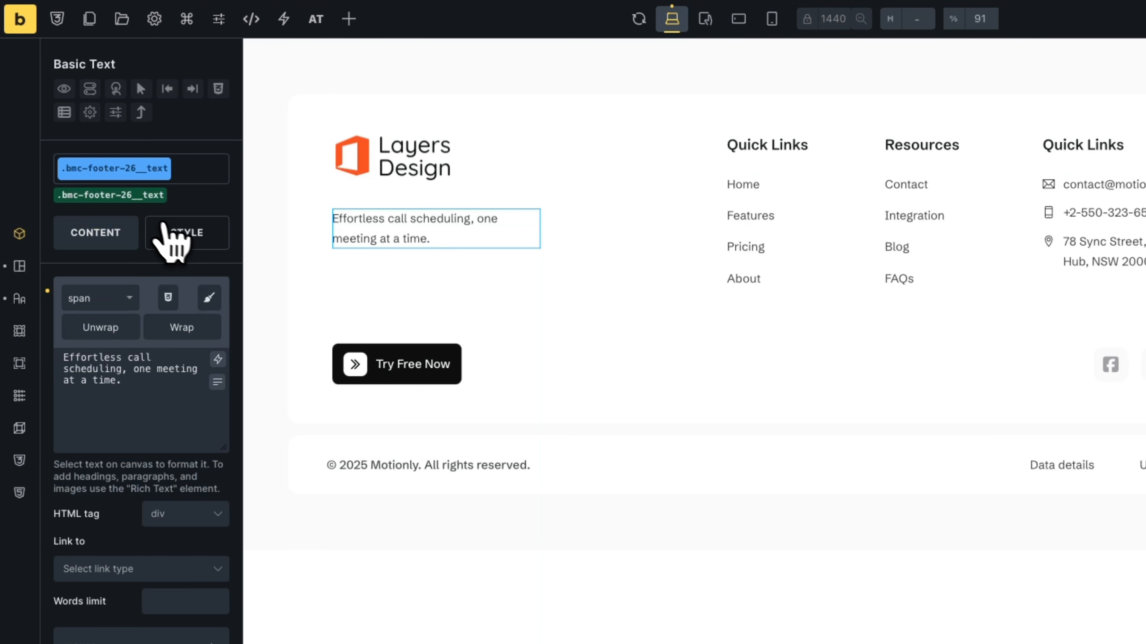
left_click(178, 232)
left_click(204, 341)
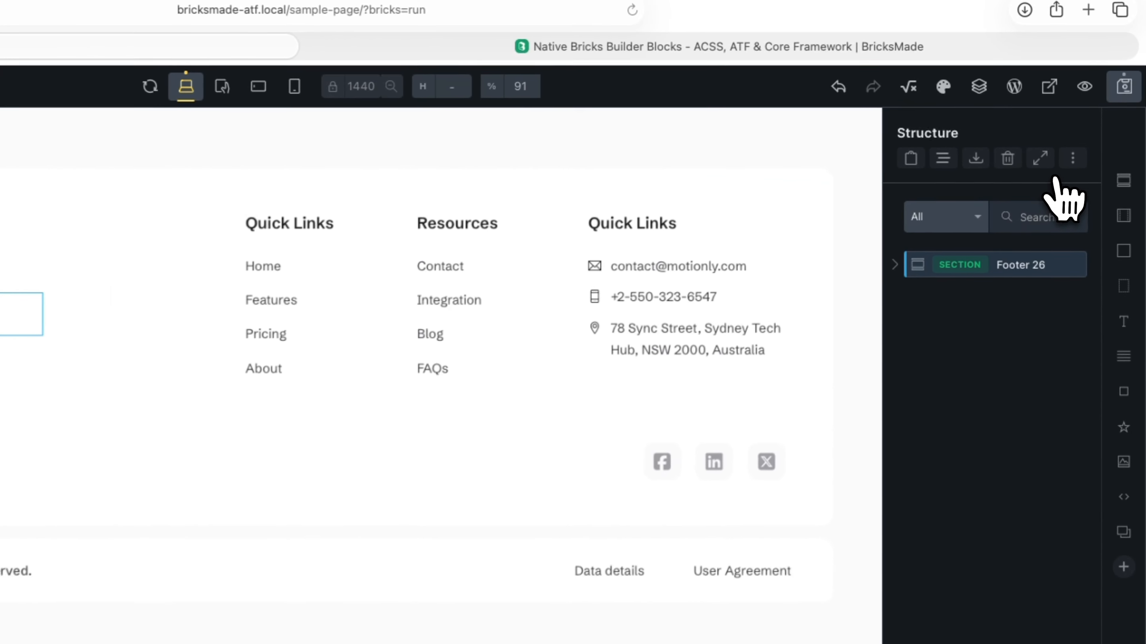
Step: Expand the footer's structure tree and examine the classes on the section, container, grid and nested div elements
left_click(1075, 116)
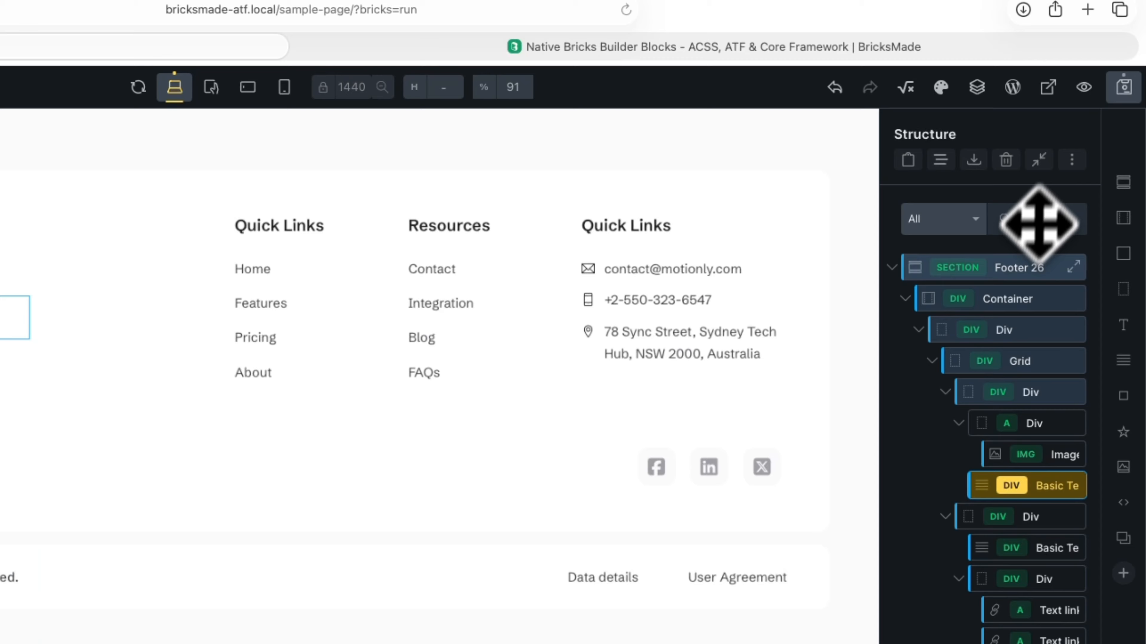
left_click(1001, 269)
left_click(1009, 300)
left_click(1011, 331)
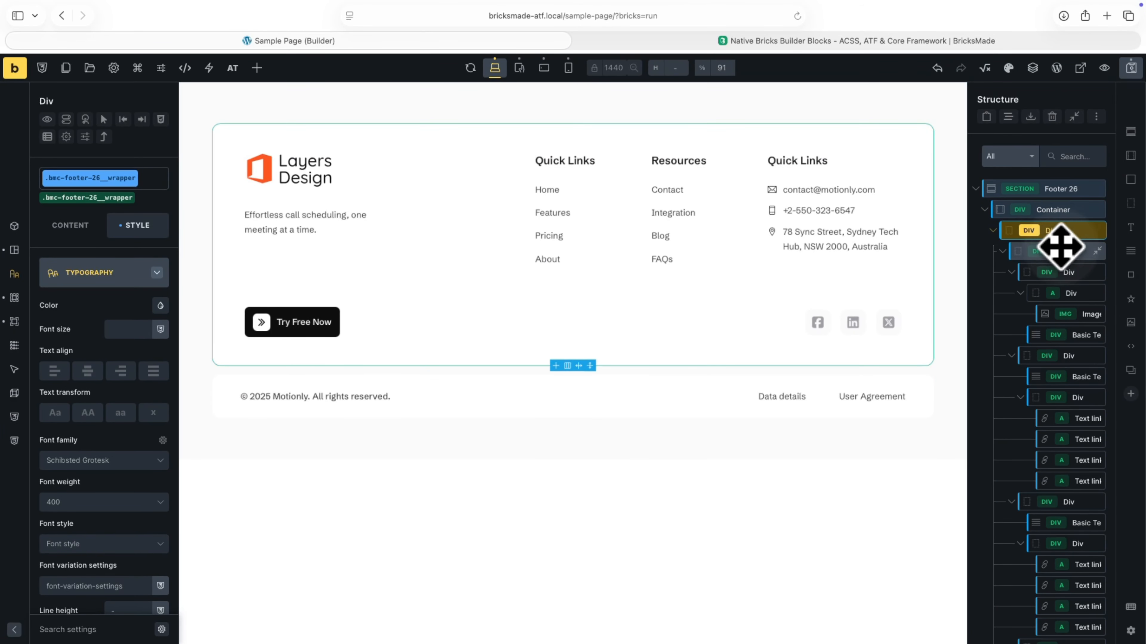
left_click(1061, 251)
left_click(1067, 272)
left_click(1072, 293)
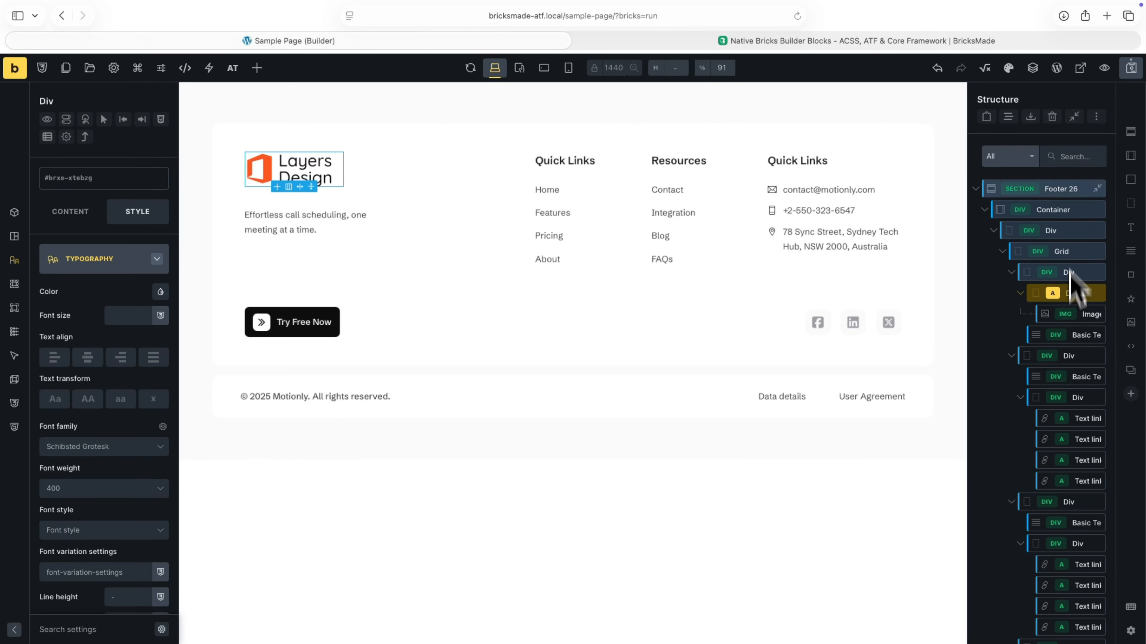
Step: Delete all elements from the page, save it and return to the WordPress admin
left_click(1059, 118)
left_click(1129, 68)
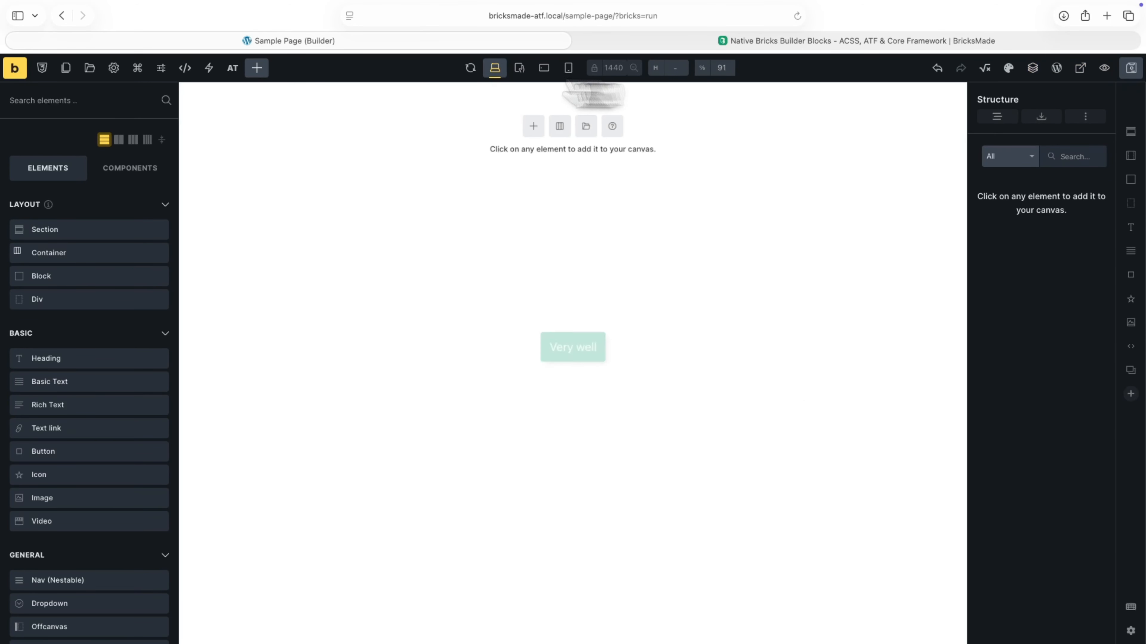
left_click(15, 68)
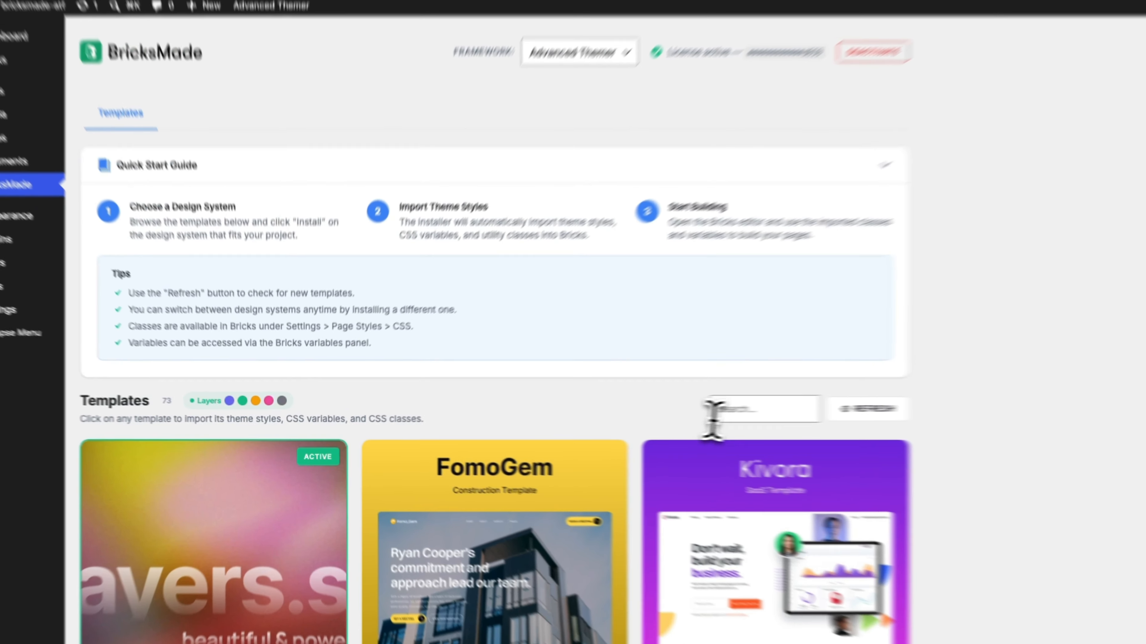
Step: Search the BricksMade templates for "con", review the Converdy template's import changes and import the selected items
left_click(684, 412)
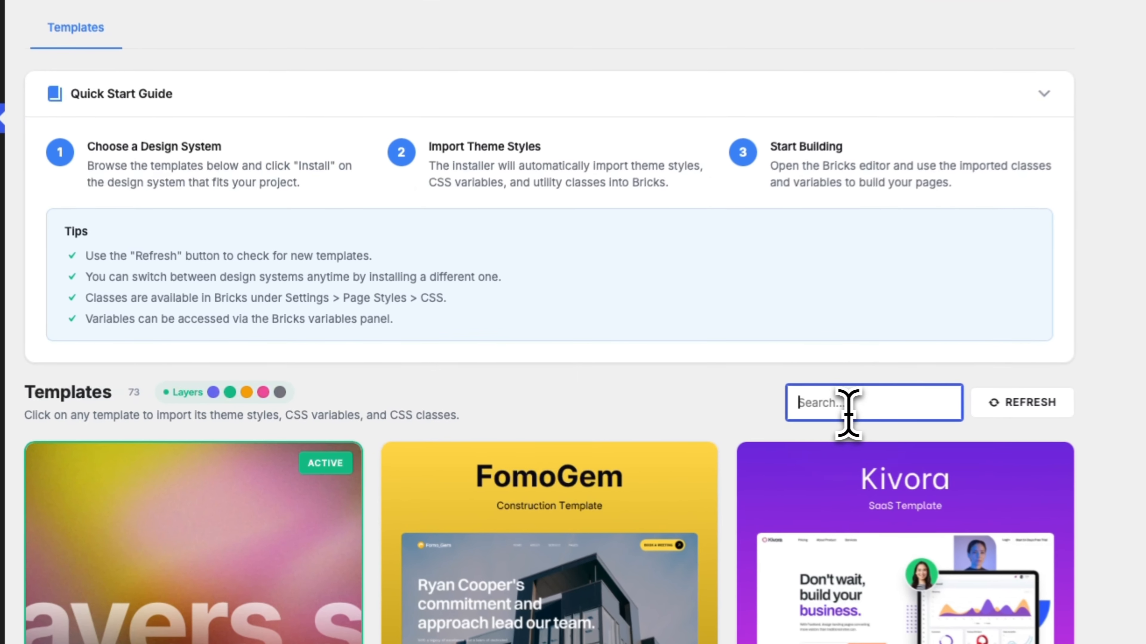
type("con")
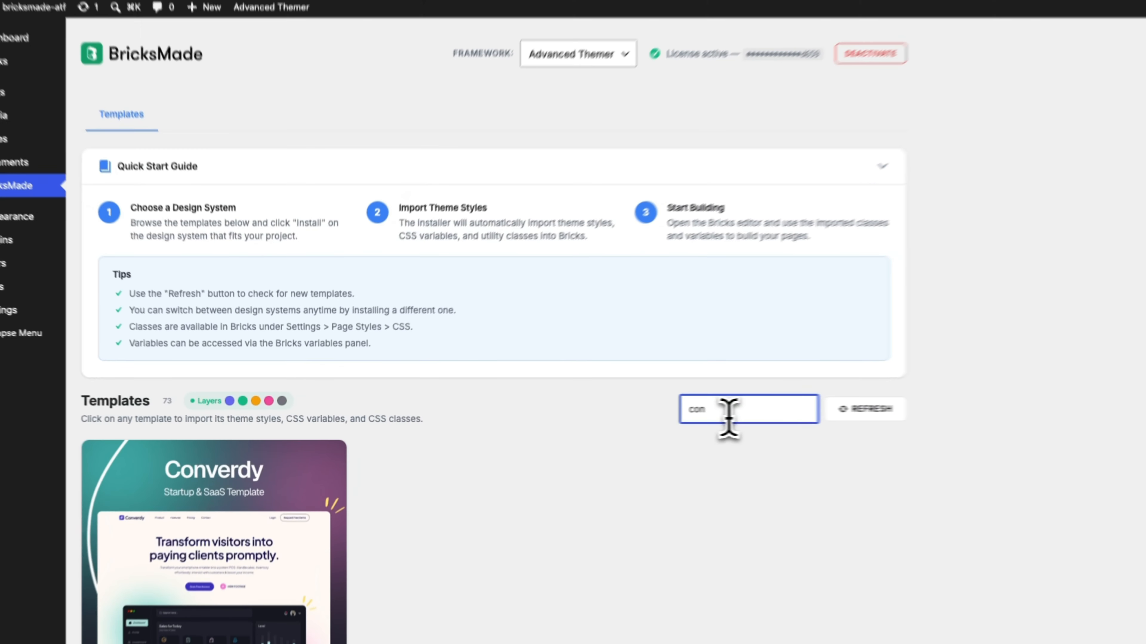
scroll(862, 413, "down", 3)
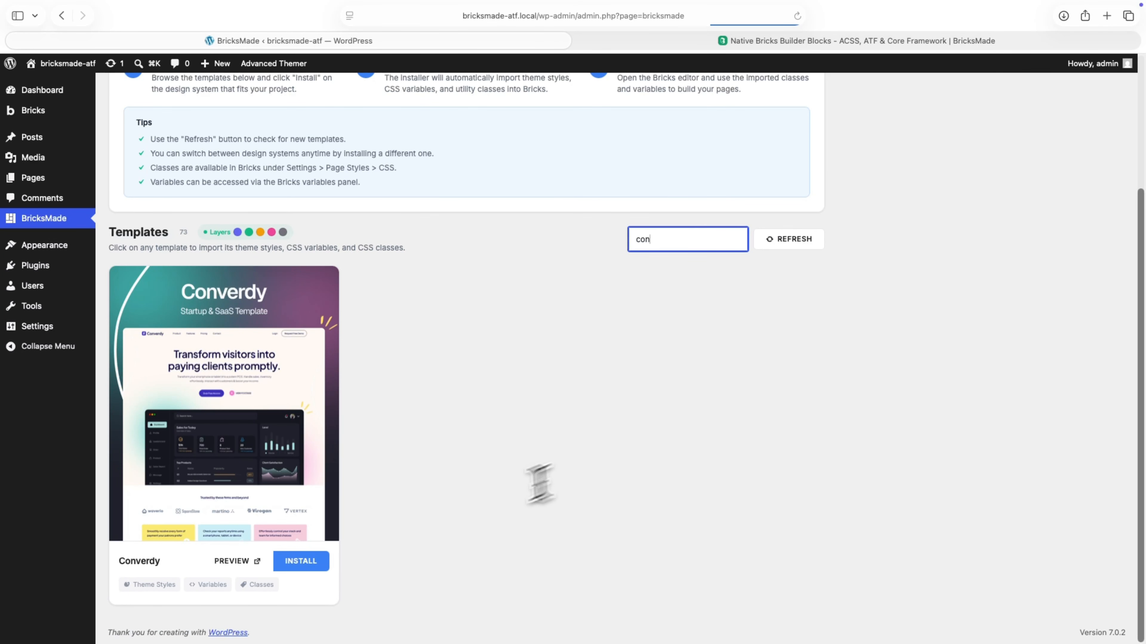
left_click(302, 562)
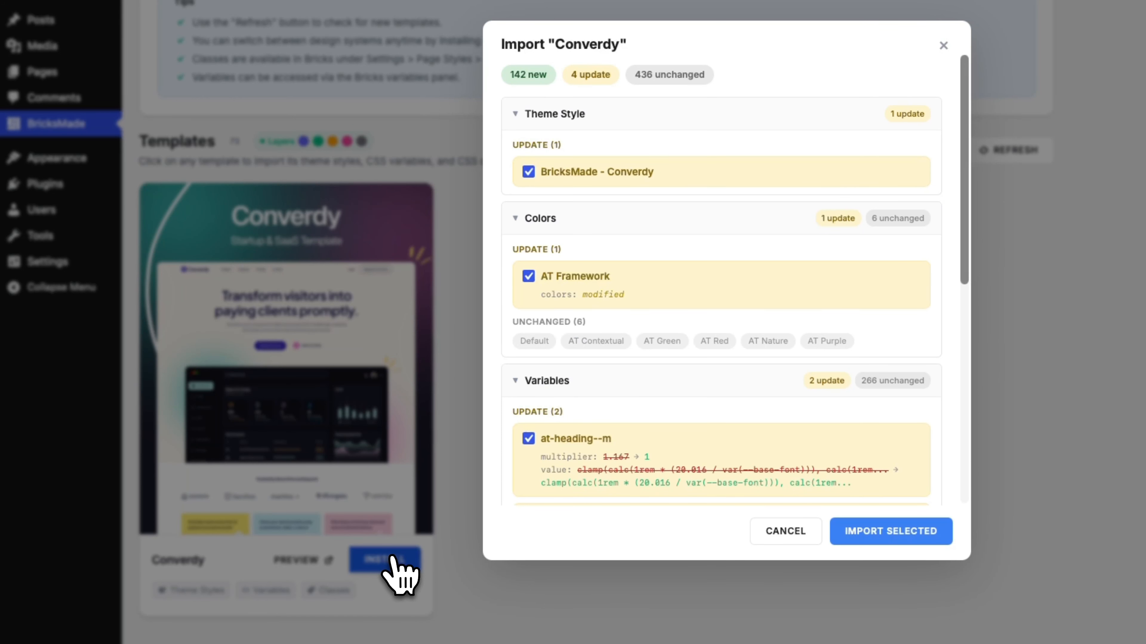
scroll(708, 284, "down", 10)
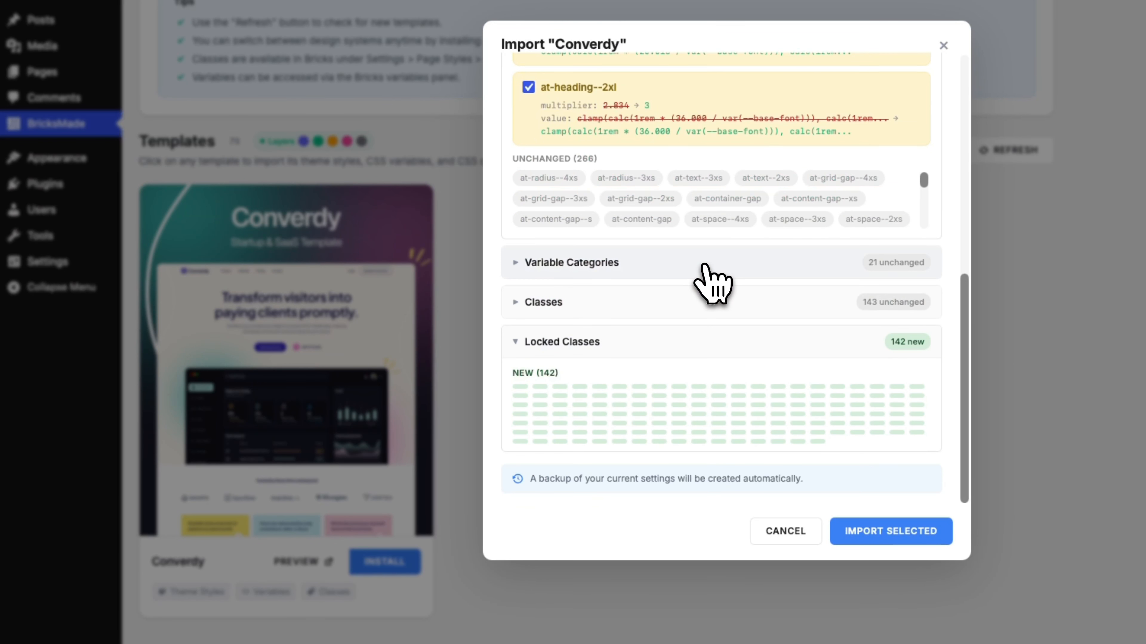
scroll(710, 282, "up", 3)
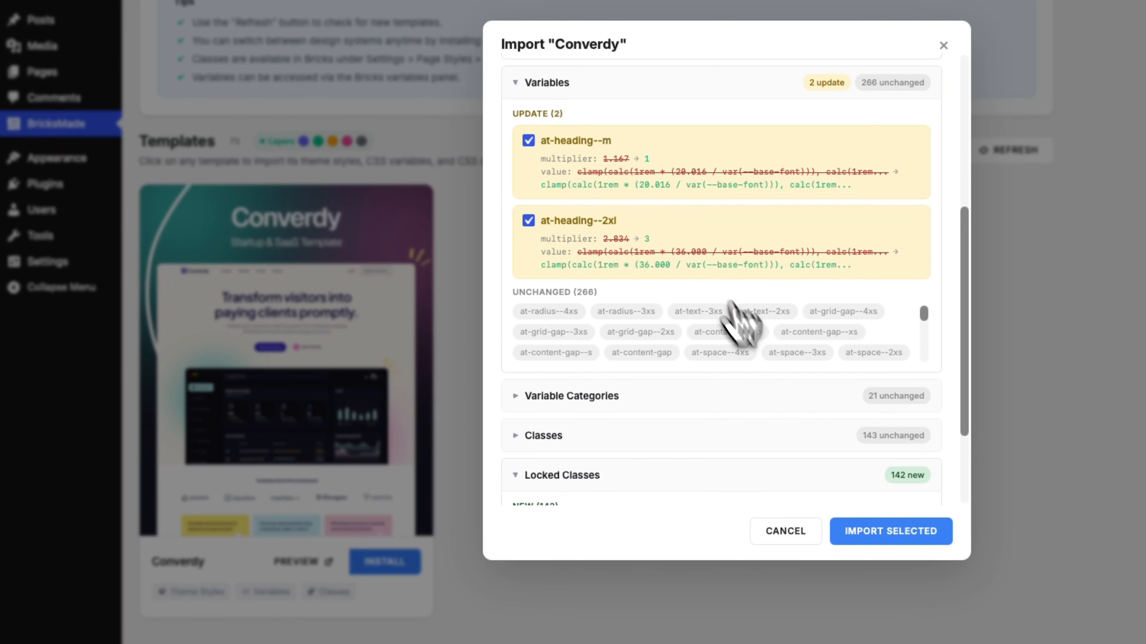
left_click(852, 539)
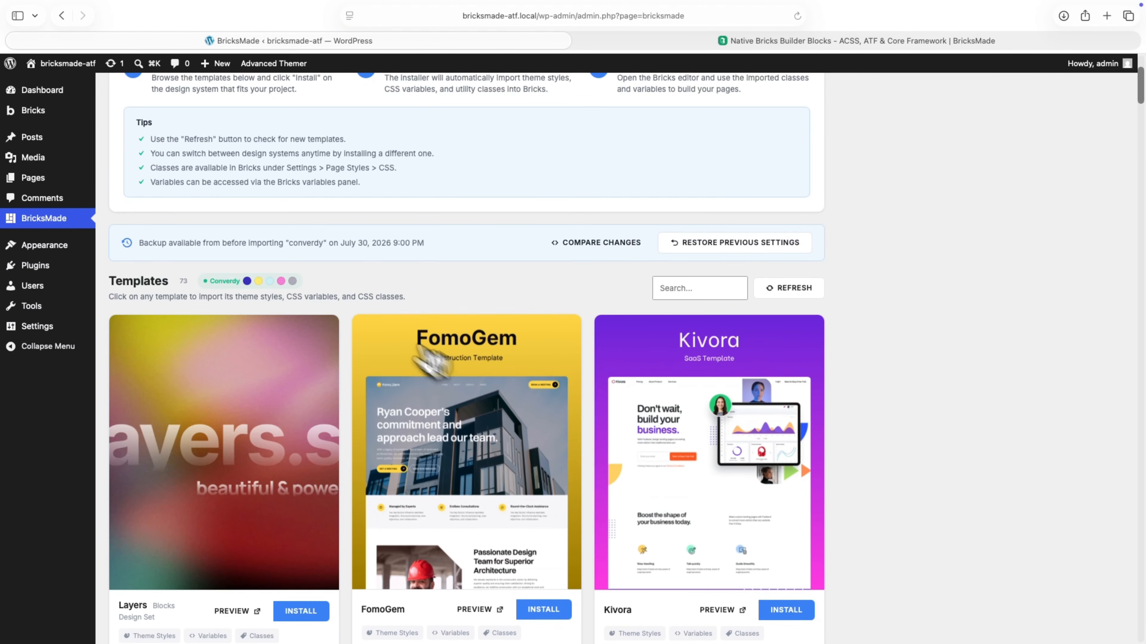
Step: Open Sample Page for editing with Bricks from the WordPress pages list
left_click(85, 168)
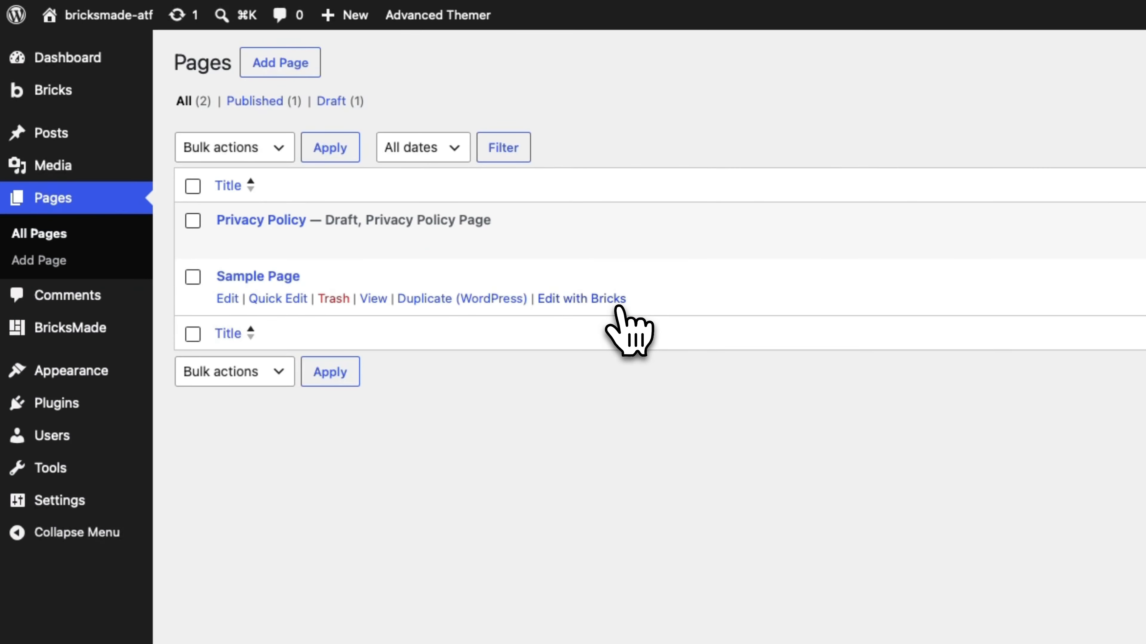
left_click(618, 306)
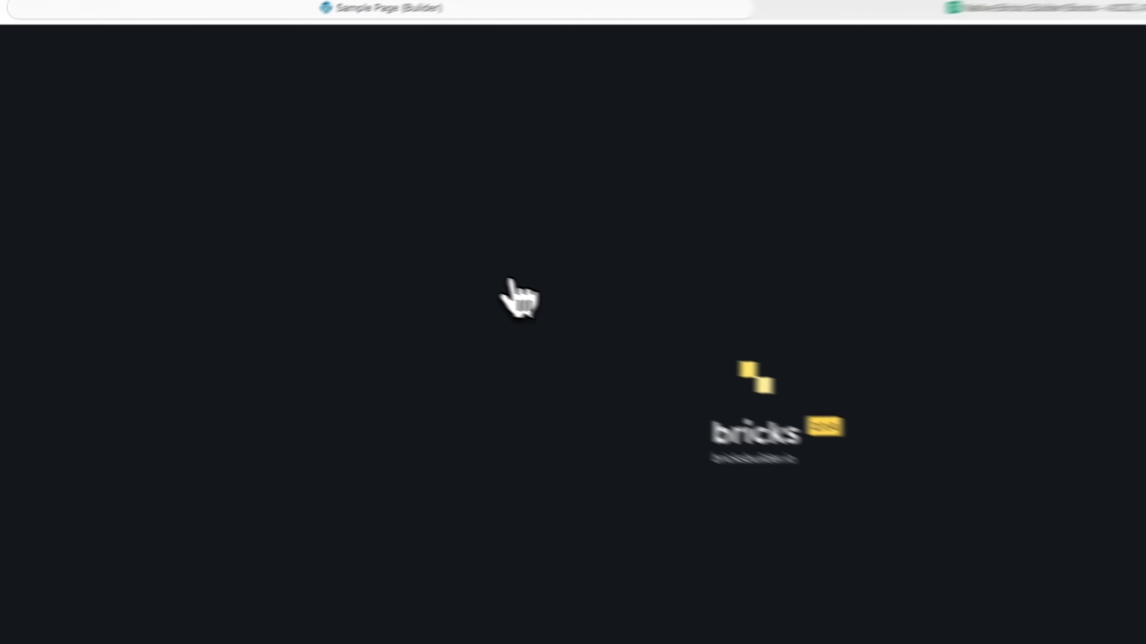
Step: Switch to the BricksMade website, search the templates for "conv" and open the Converdy template
left_click(642, 45)
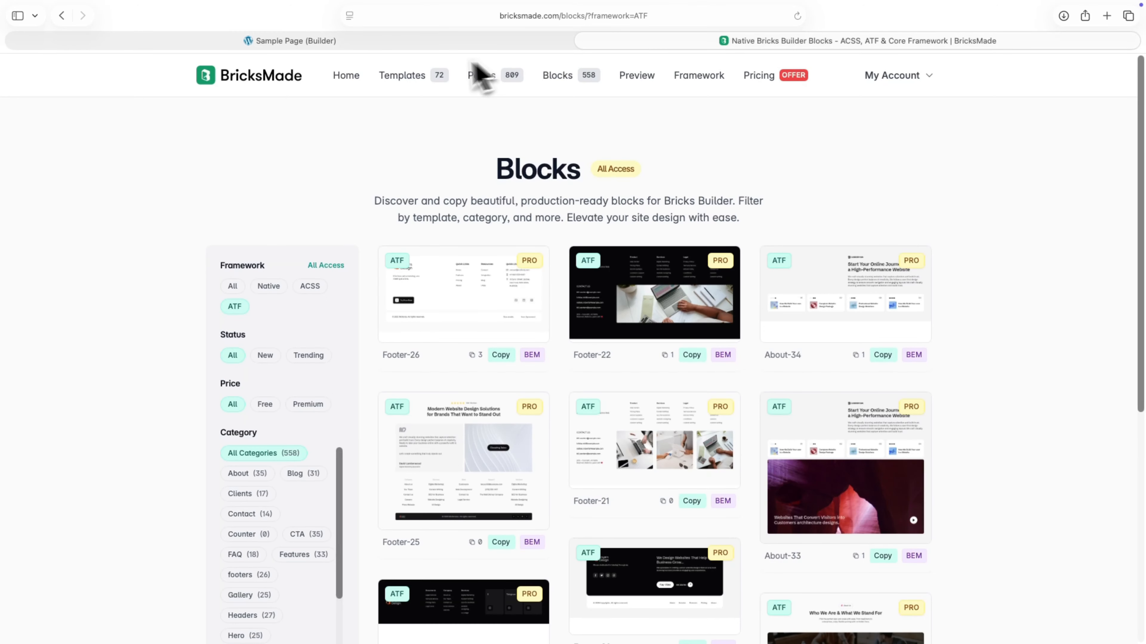
left_click(402, 75)
left_click(567, 279)
type("c")
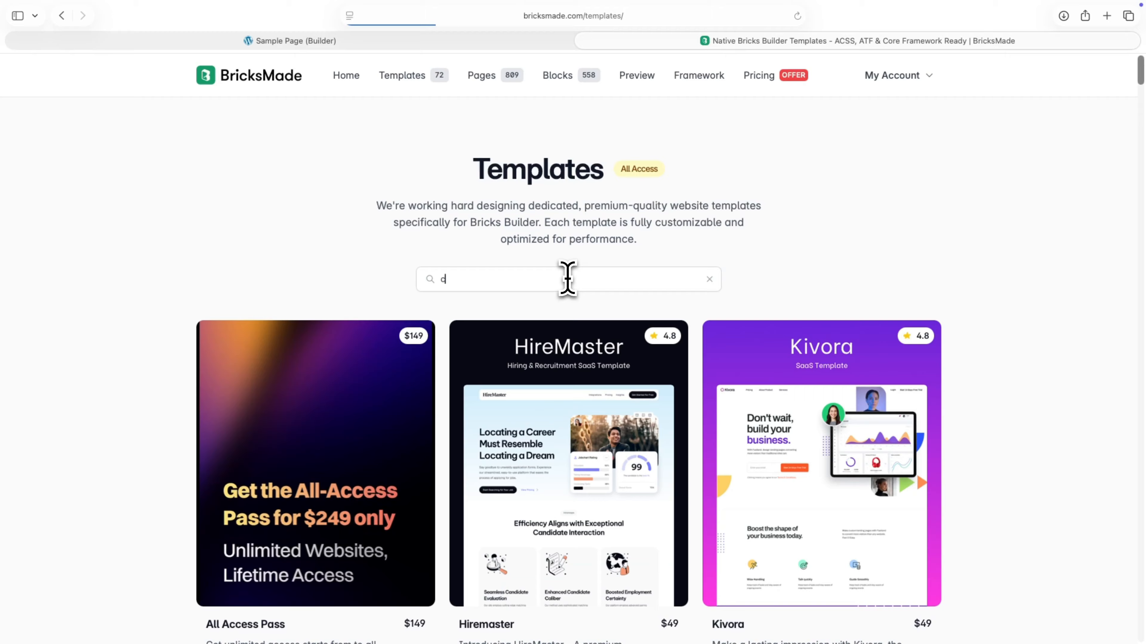
type("onv")
left_click(359, 388)
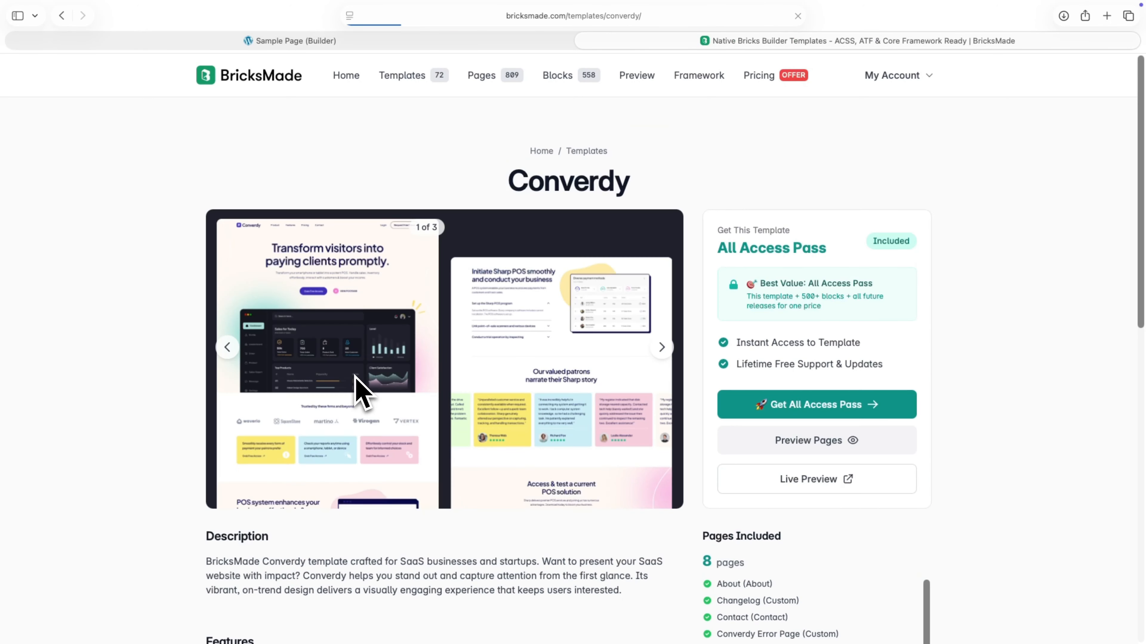
Step: Show the ATF versions of the Converdy template's pages and copy the About page
scroll(359, 389, "down", 10)
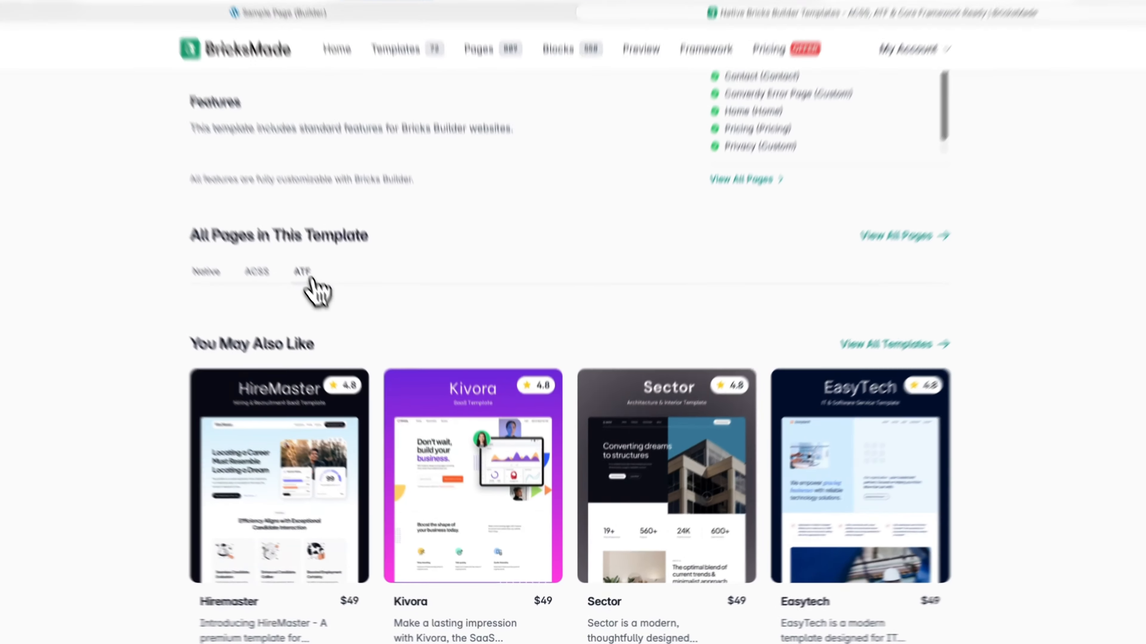
left_click(312, 296)
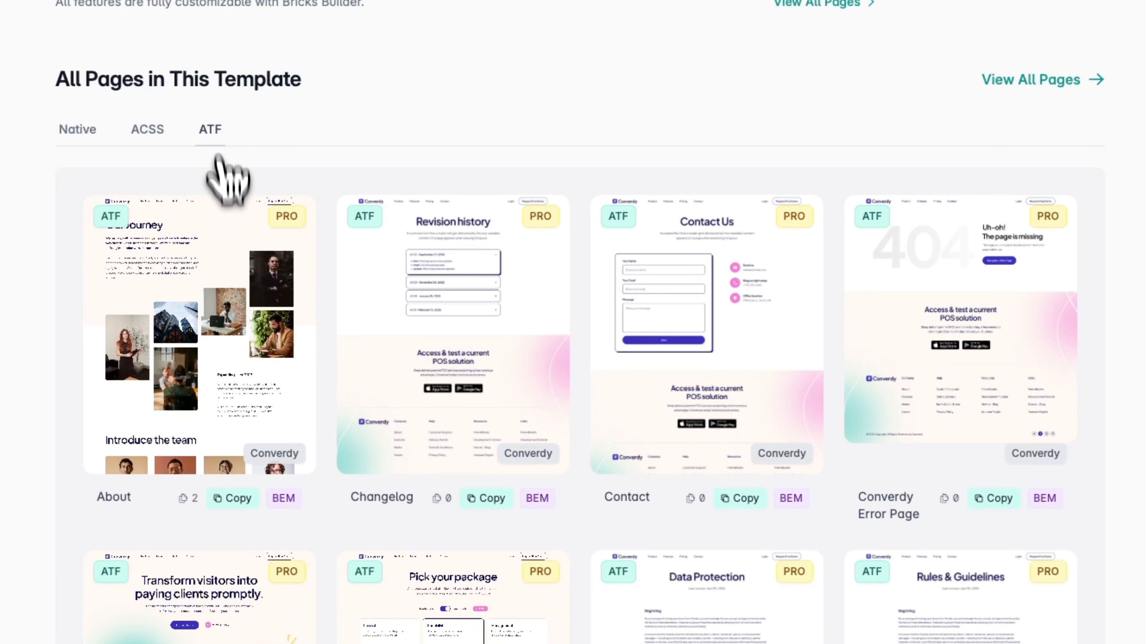
left_click(233, 499)
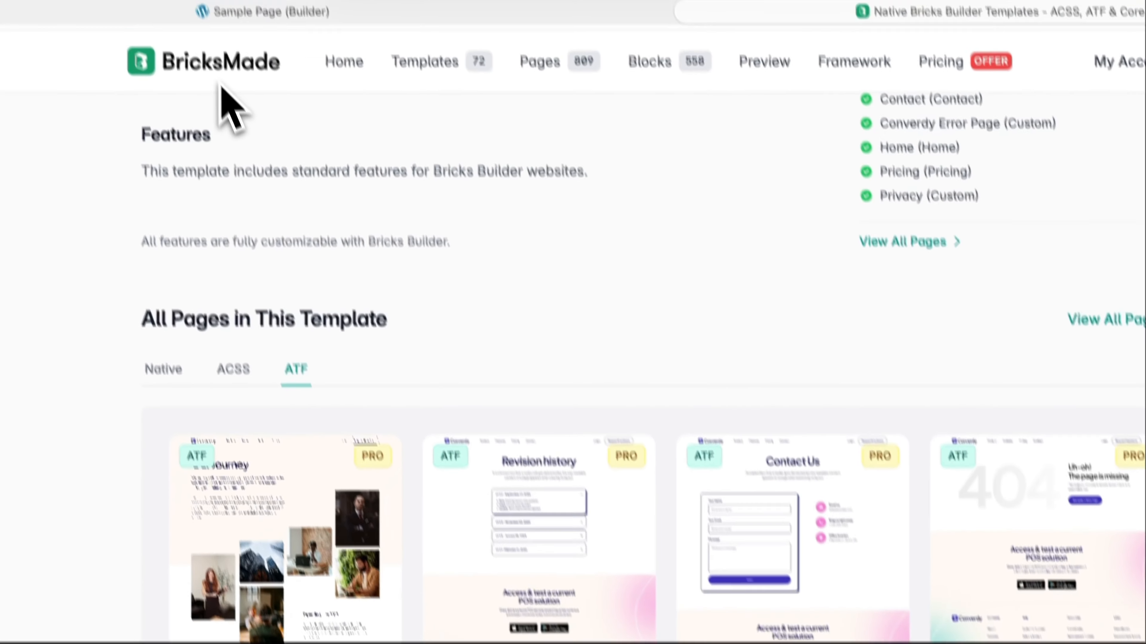
Step: Return to the Bricks builder for Sample Page, paste the copied About page into the empty structure and save the page
left_click(244, 13)
left_click(998, 169)
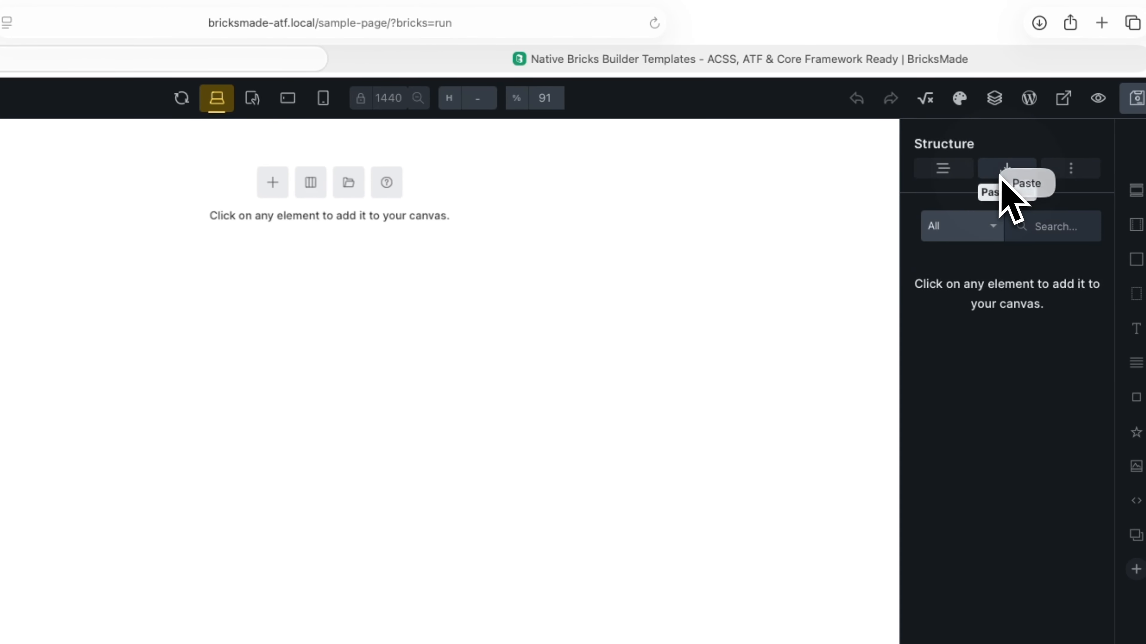
left_click(1017, 184)
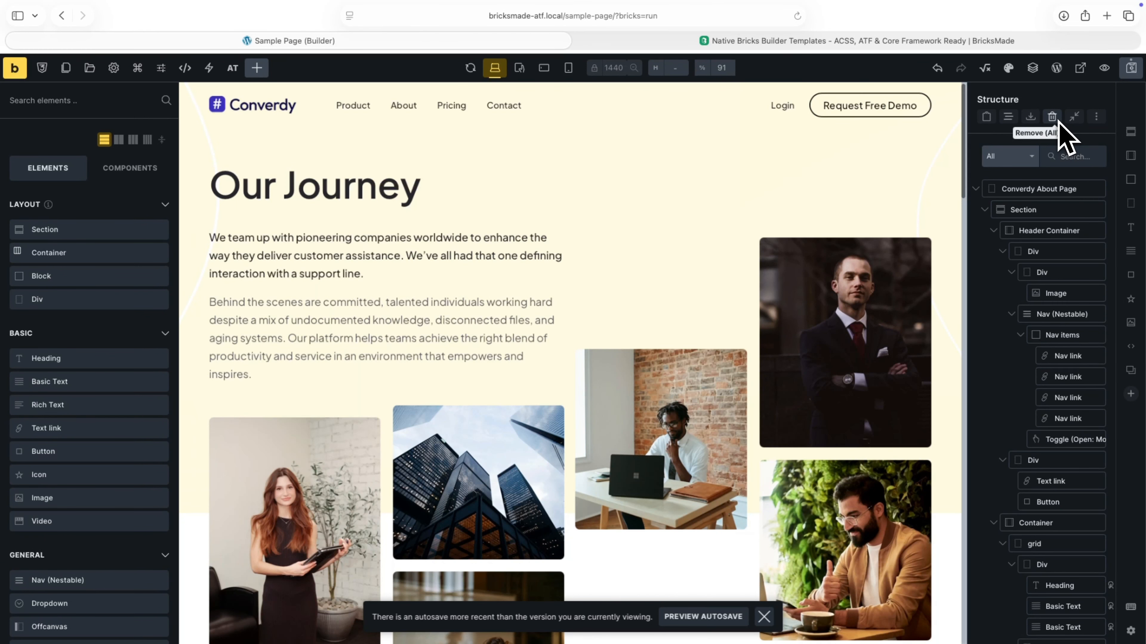
left_click(1132, 74)
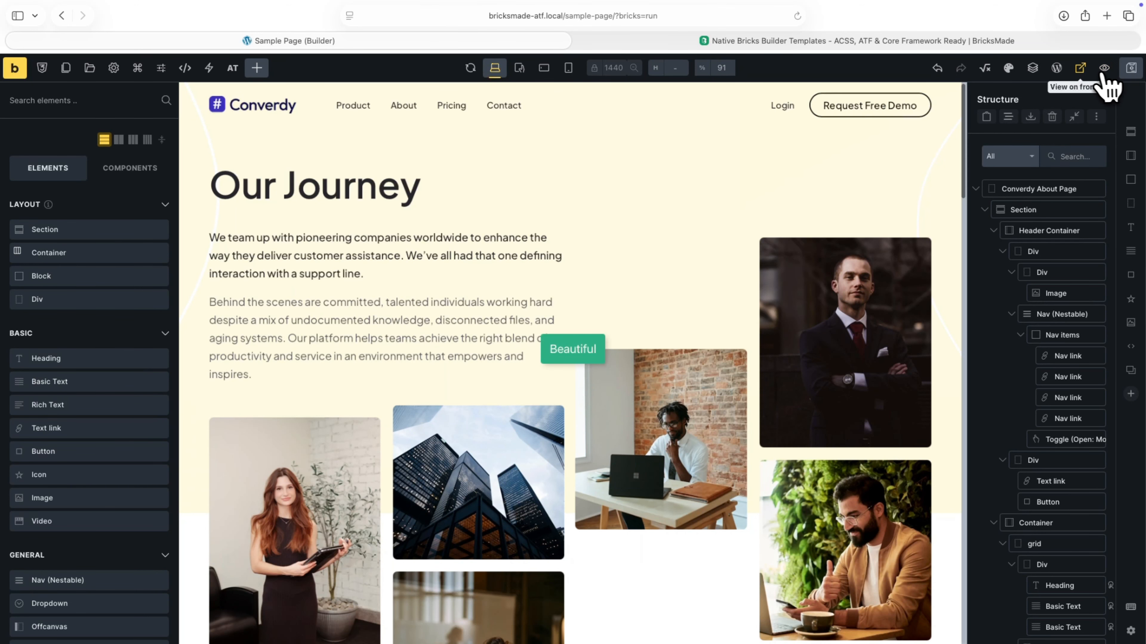
Step: View Sample Page on the front end and check the pasted About layout from its header down to the footer
left_click(1087, 71)
scroll(1082, 102, "down", 10)
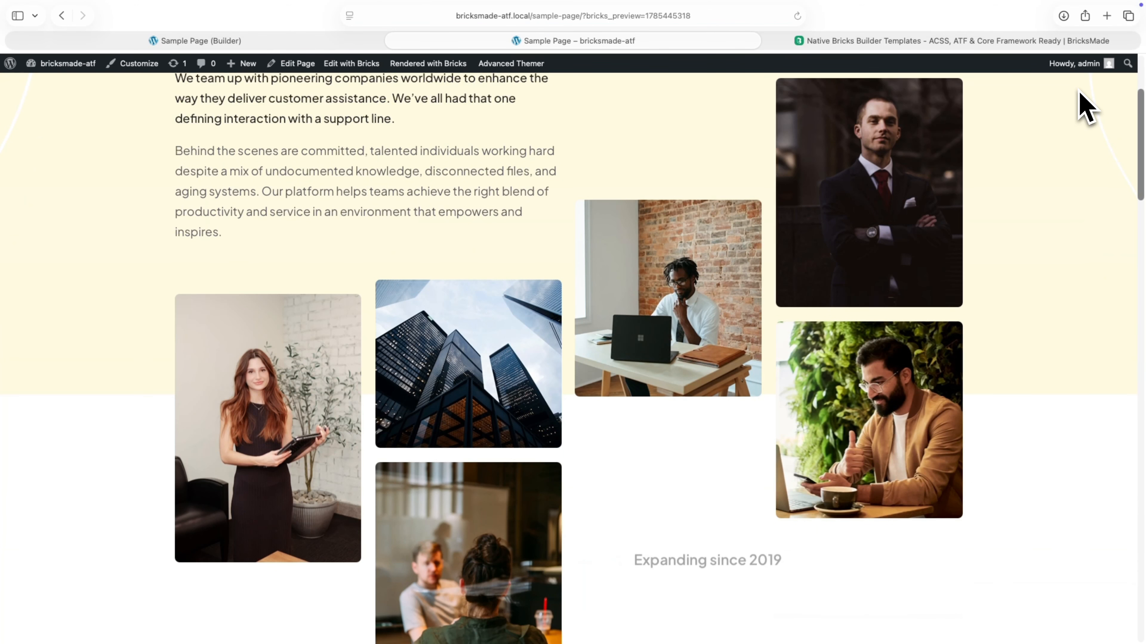
scroll(1084, 107, "down", 15)
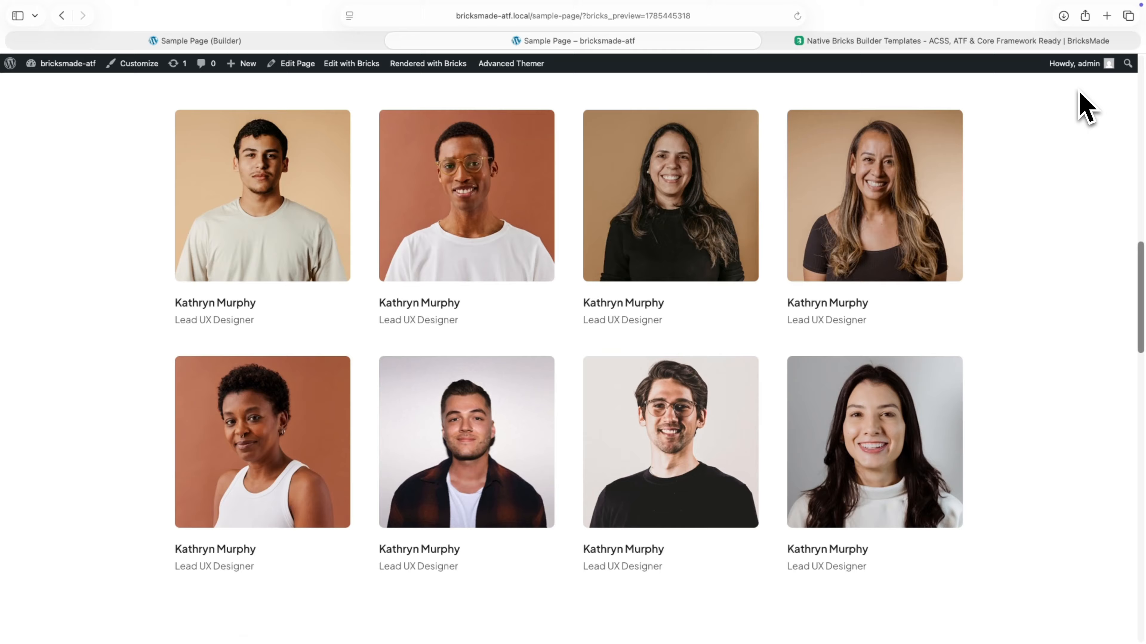
scroll(1085, 107, "down", 12)
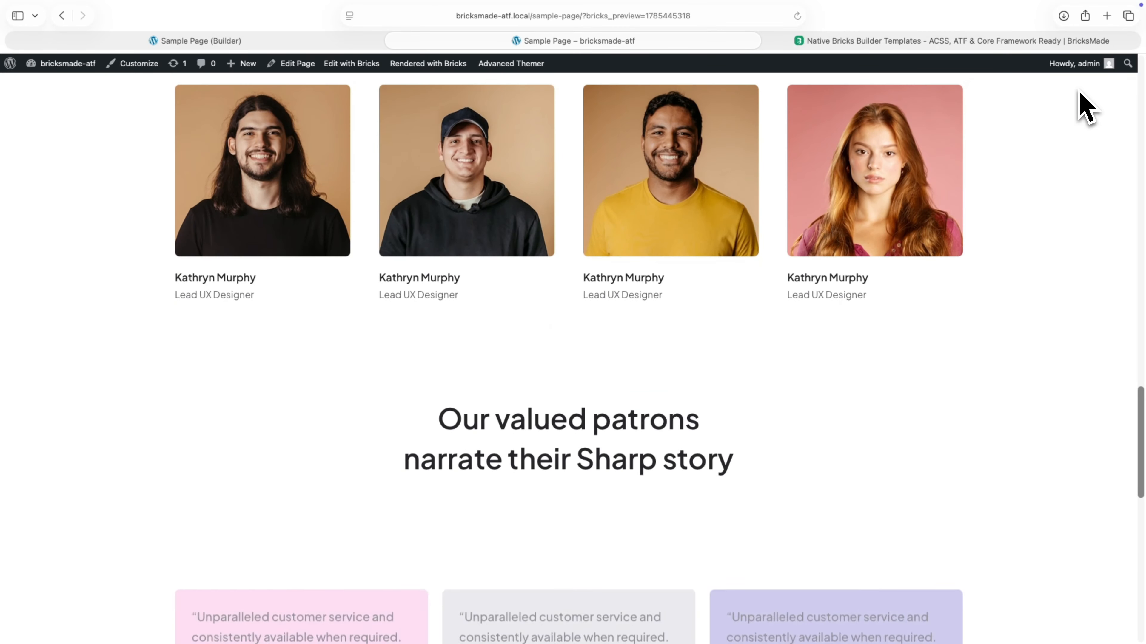
scroll(1085, 107, "down", 10)
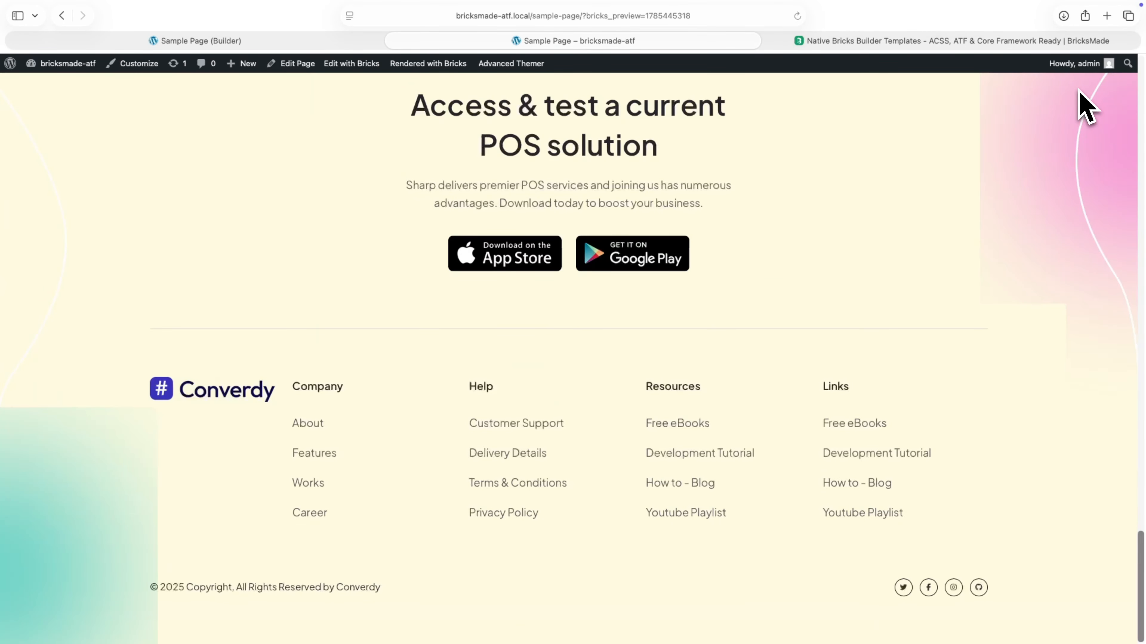
scroll(1078, 89, "up", 20)
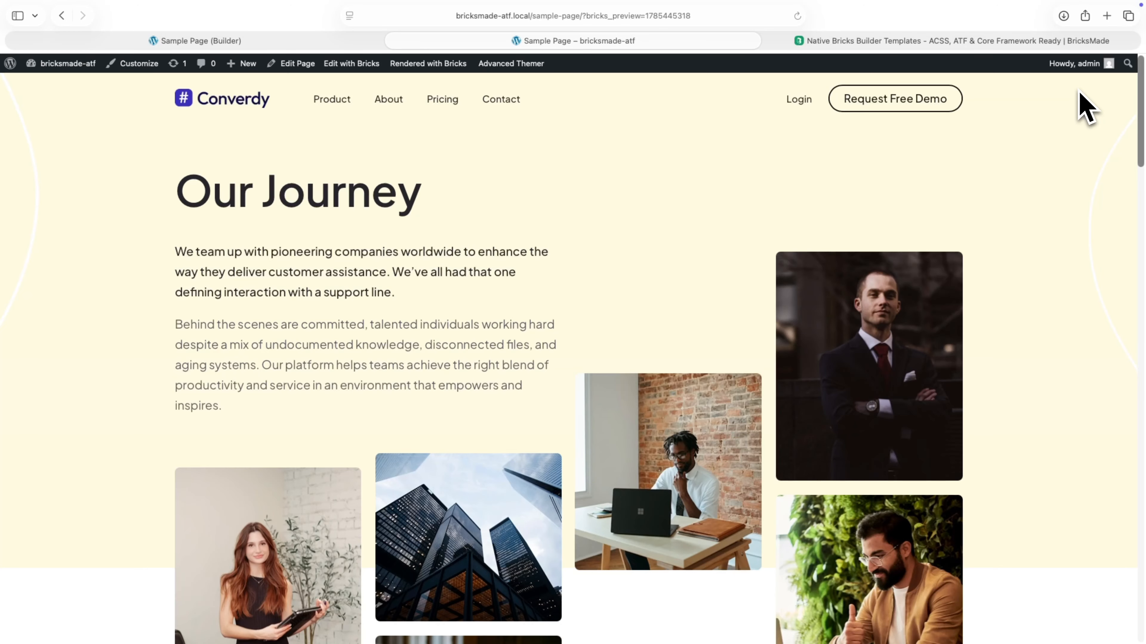